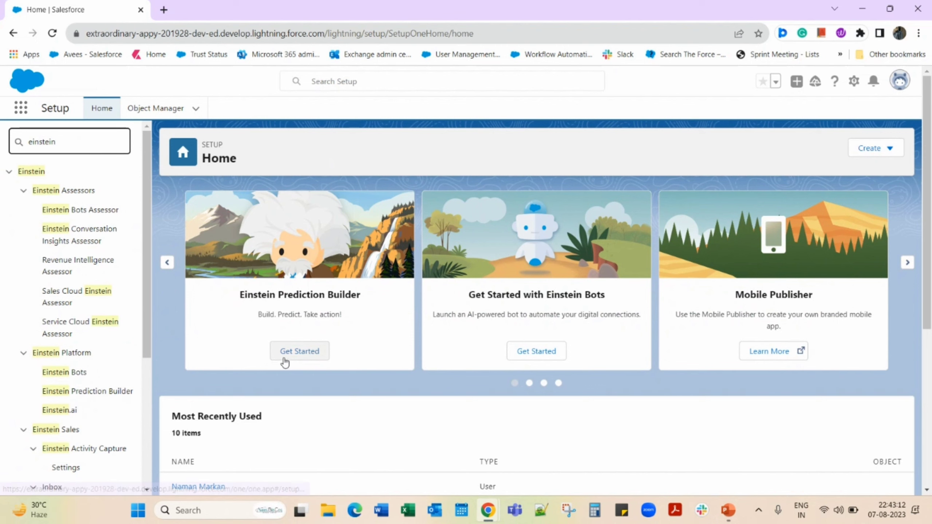
Open the Late Invoice Payment prediction from Einstein Prediction Builder and review its name and type settings.
click(295, 361)
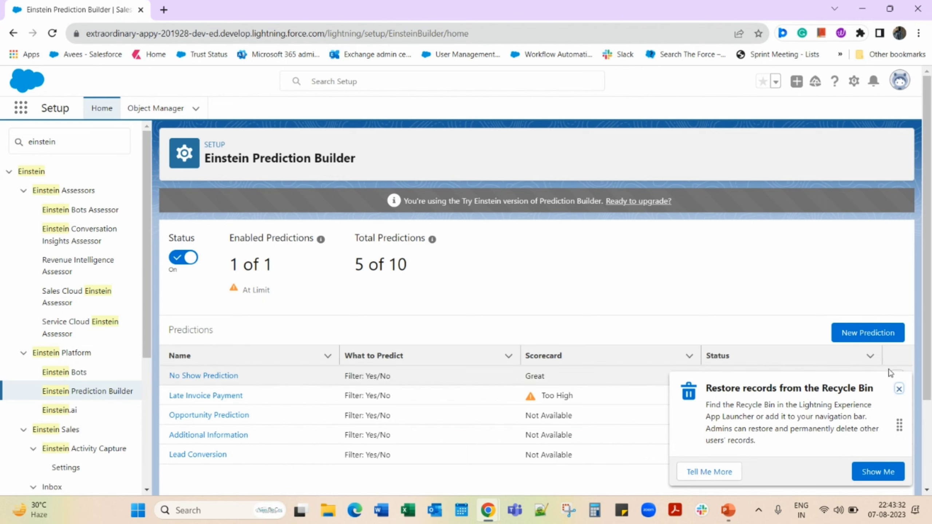
click(898, 389)
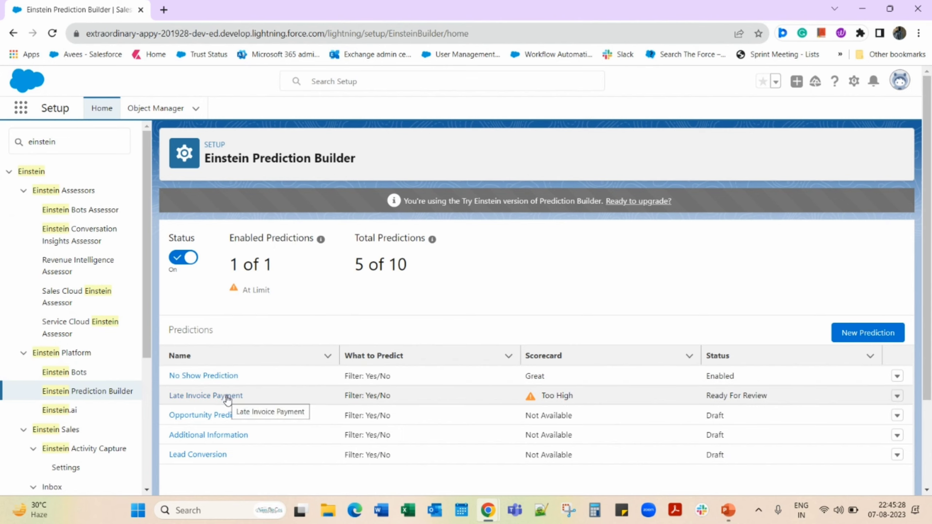
click(232, 399)
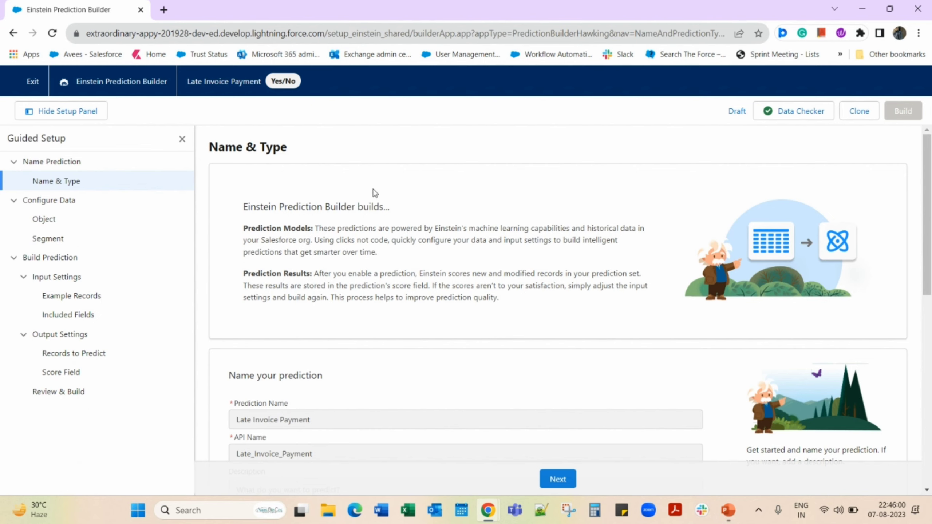
scroll(341, 396, down, 2)
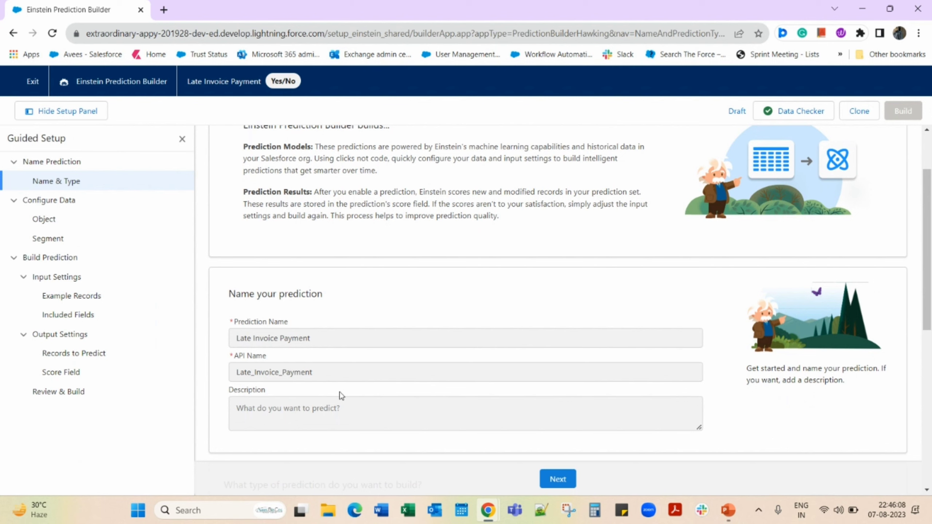
scroll(342, 395, up, 1)
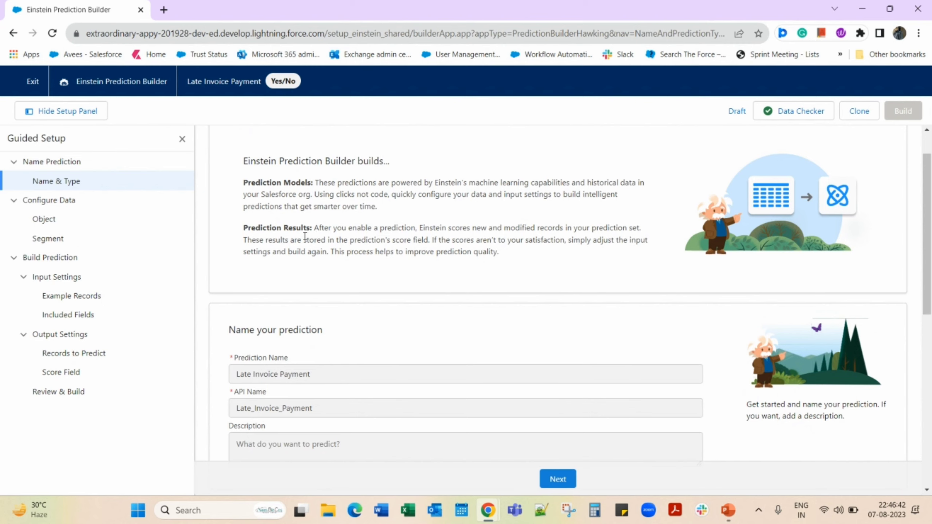
Review the Object settings that define which records the Late Invoice Payment prediction covers.
click(87, 223)
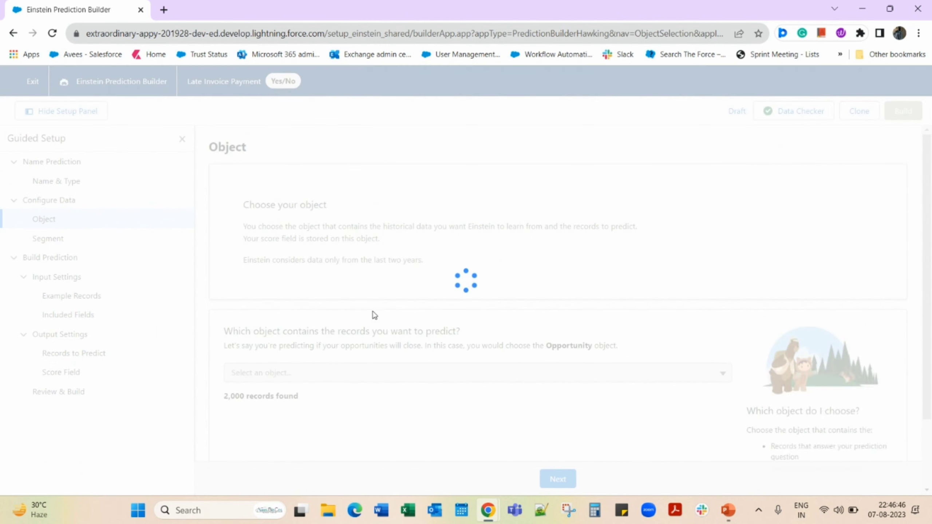
scroll(406, 347, down, 3)
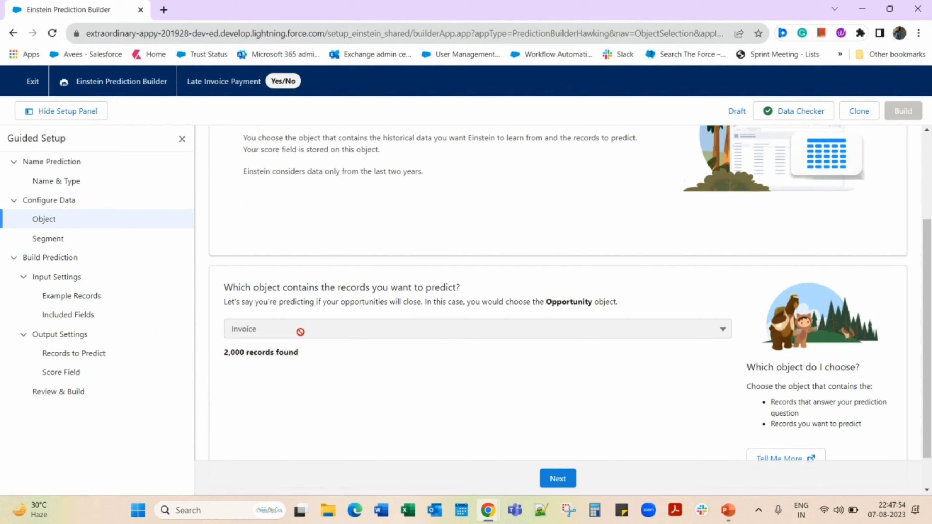
scroll(300, 331, up, 1)
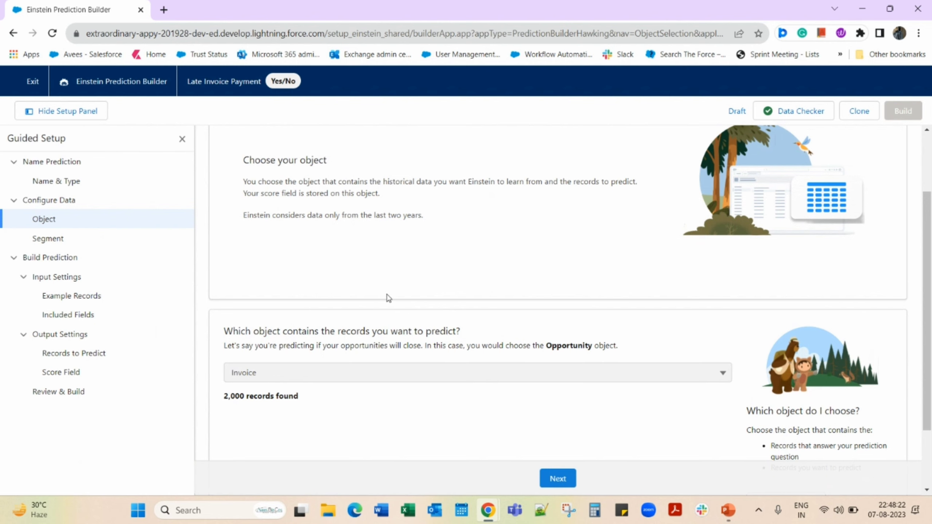
scroll(389, 298, down, 1)
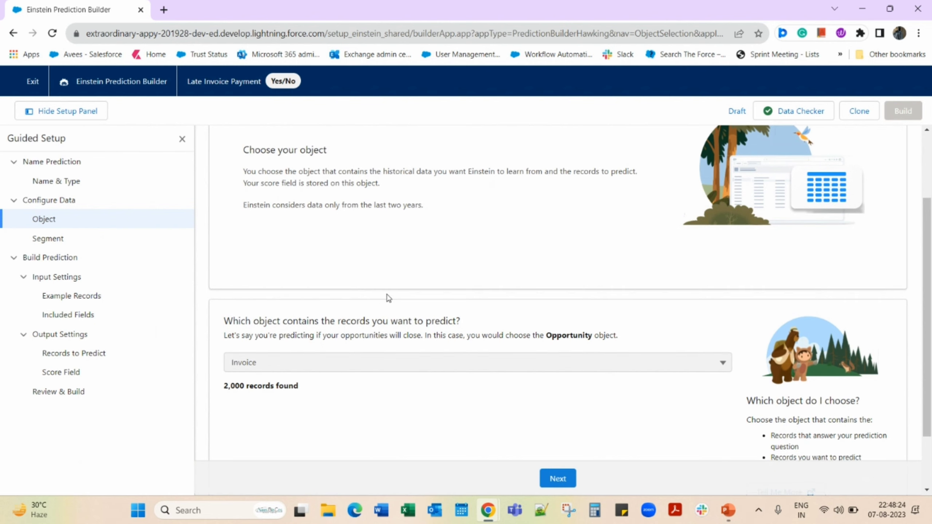
scroll(388, 299, down, 1)
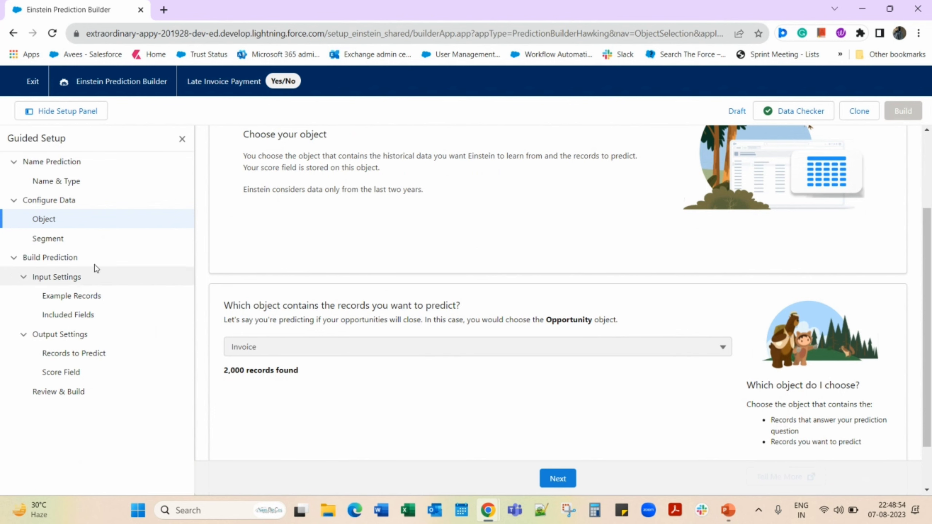
Review the Segment settings that determine which invoice records Einstein considers.
click(61, 237)
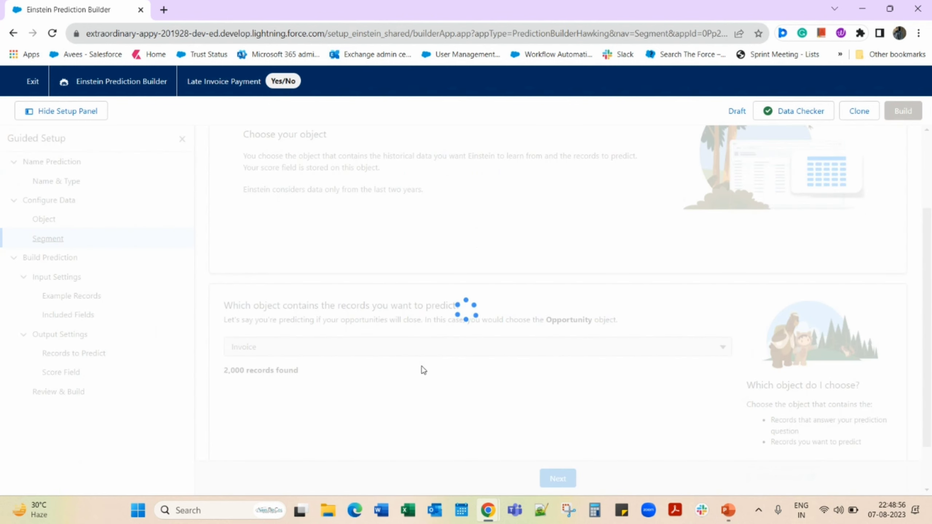
scroll(422, 366, down, 1)
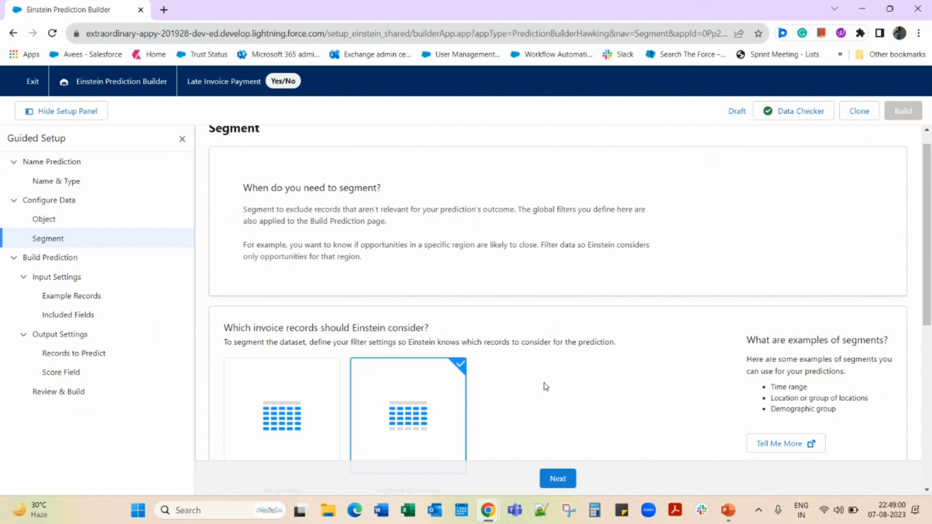
scroll(545, 386, down, 1)
scroll(545, 386, down, 1)
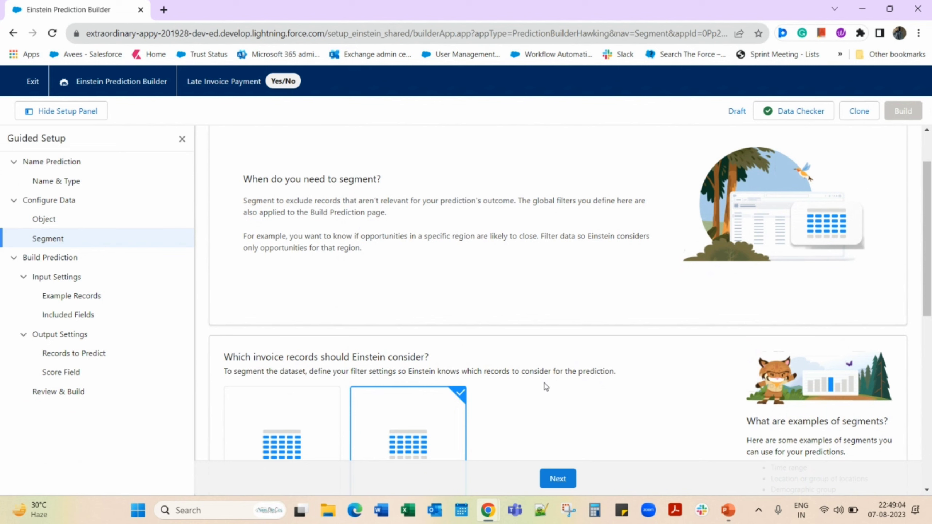
scroll(546, 387, down, 1)
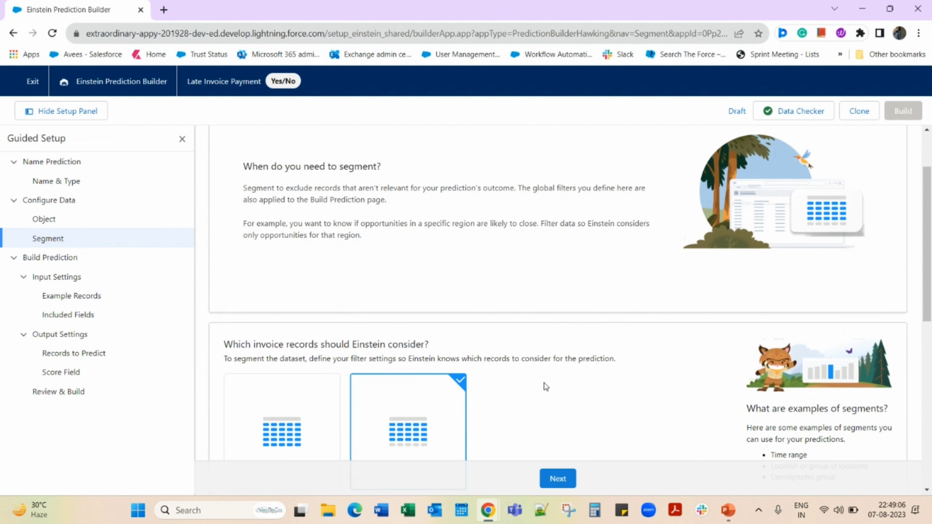
scroll(545, 386, down, 1)
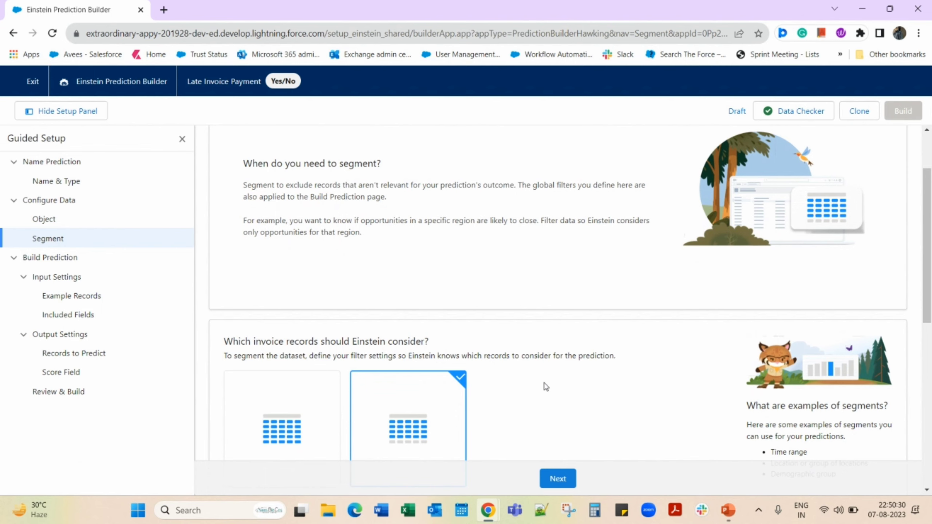
scroll(545, 386, down, 3)
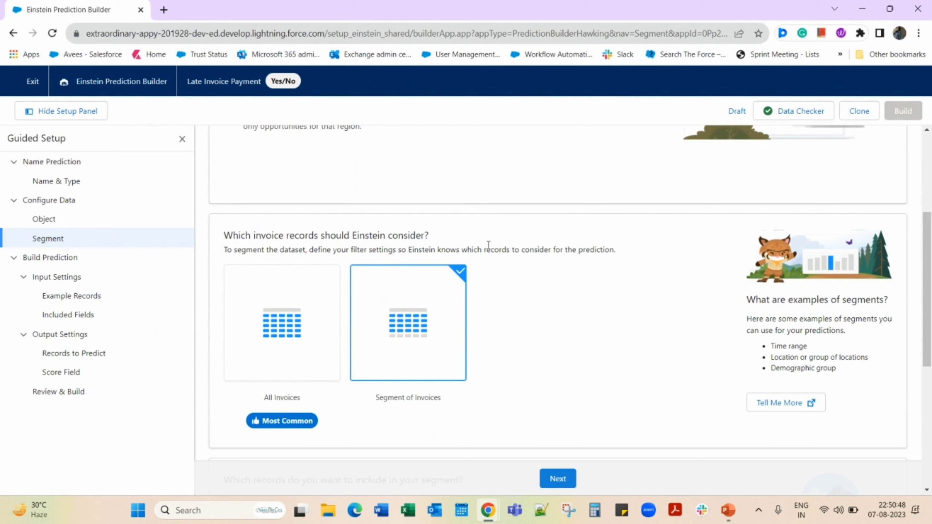
Try the All Invoices segment option, then discard that unsaved change and open the Example Records settings.
click(284, 306)
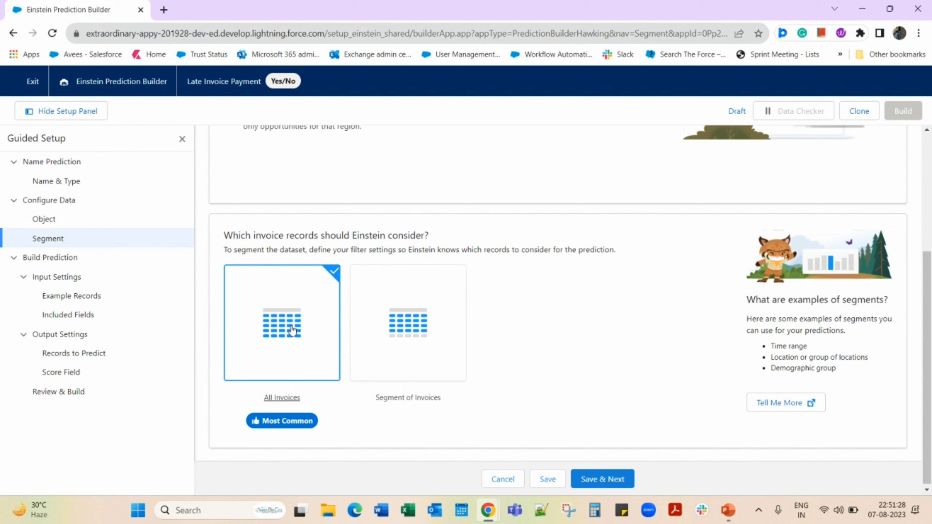
click(62, 297)
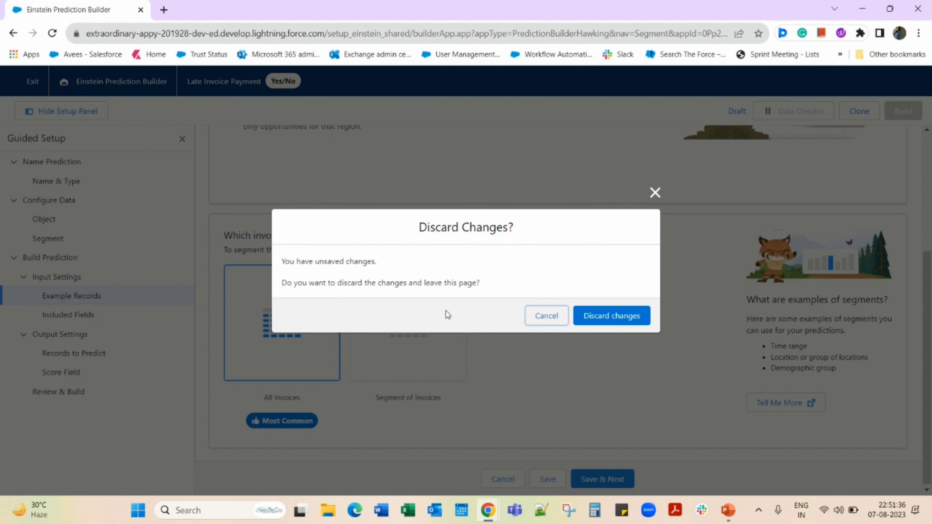
click(545, 317)
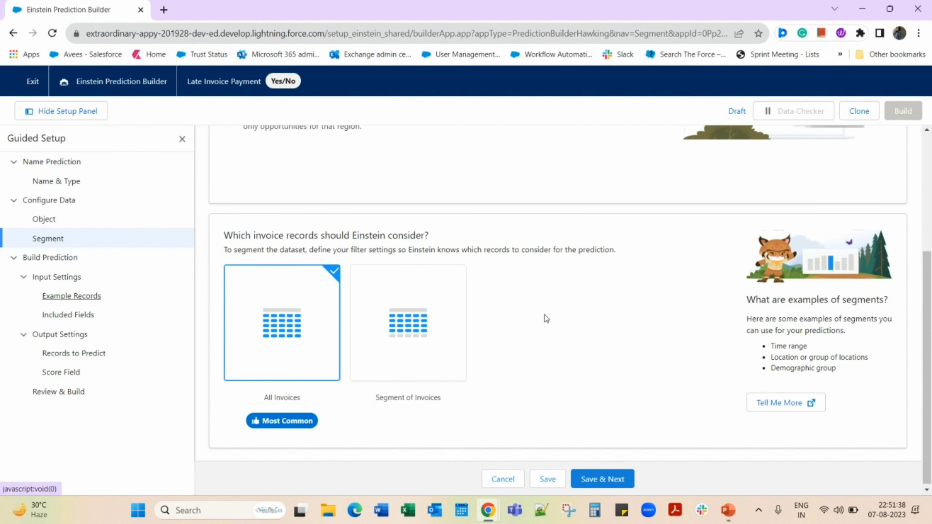
click(75, 298)
click(613, 323)
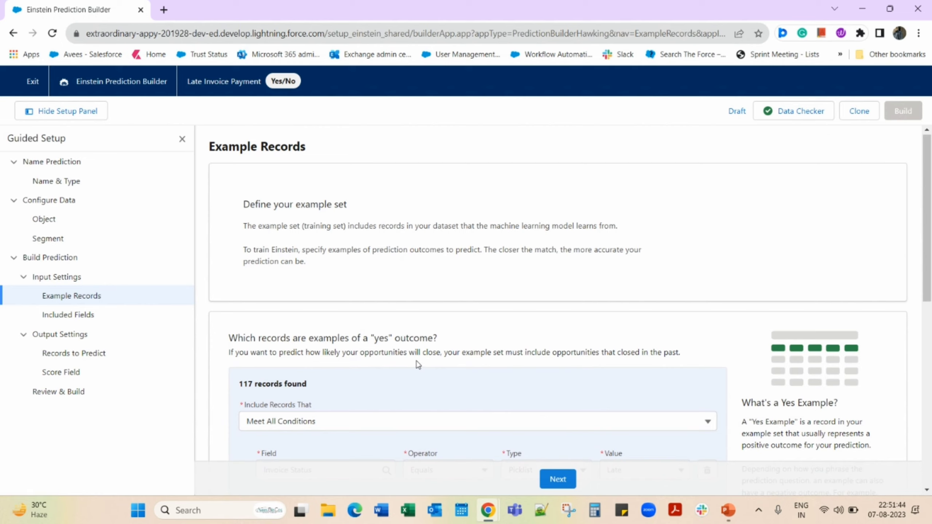
Examine the example set description and the condition that defines "yes" outcome records.
scroll(419, 365, down, 1)
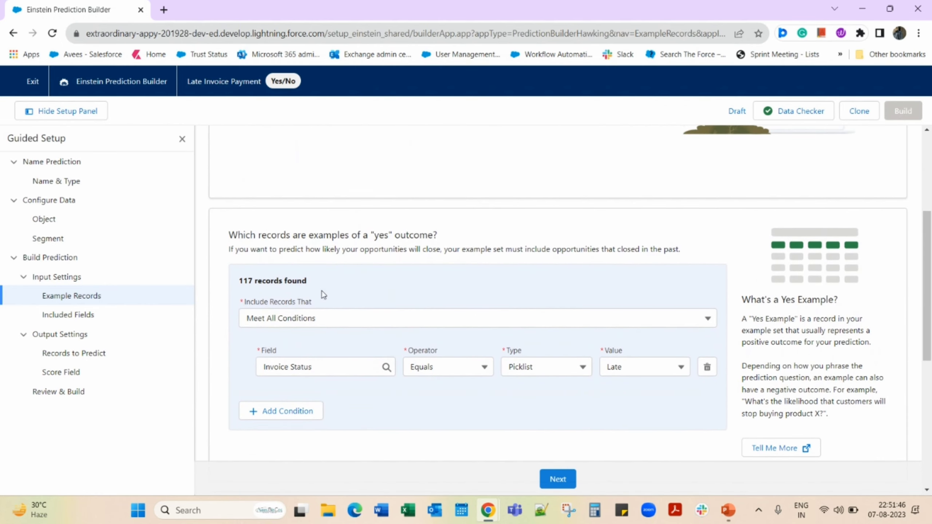
triple_click(239, 286)
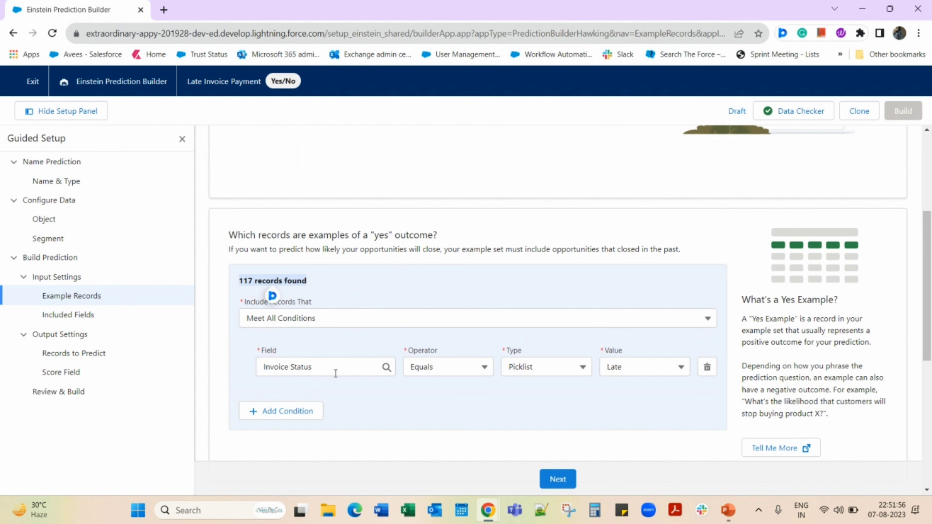
scroll(335, 373, up, 3)
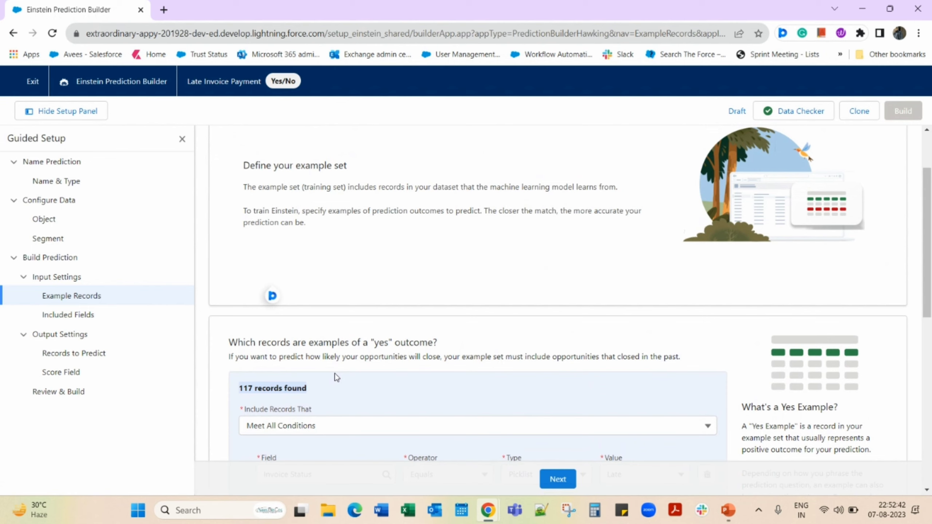
scroll(335, 374, down, 3)
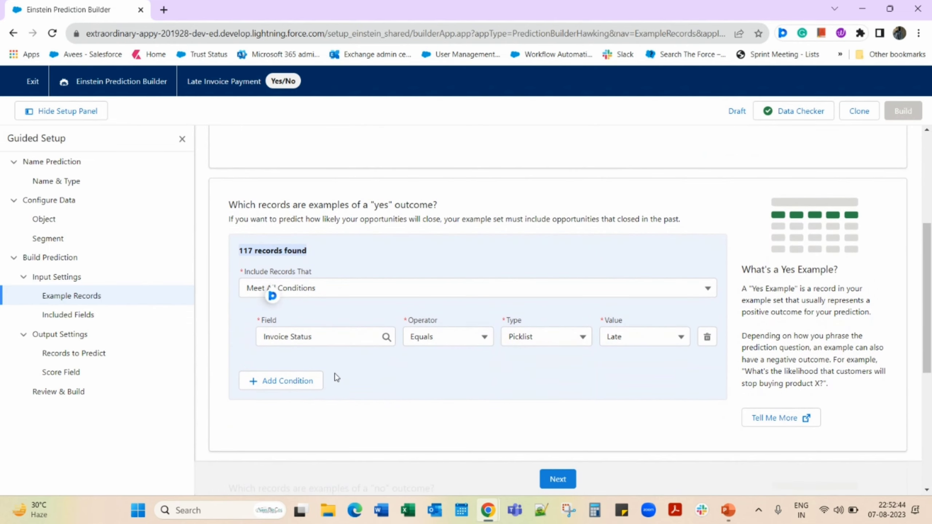
click(429, 259)
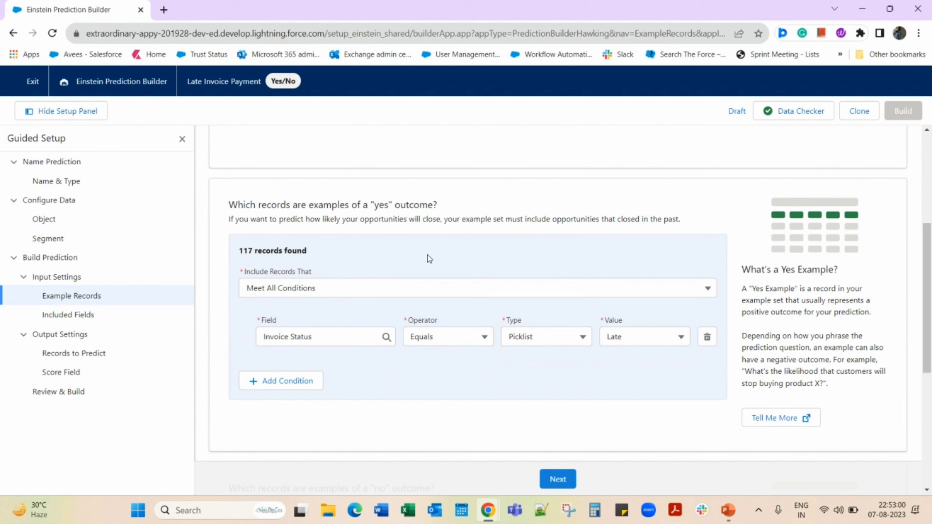
Browse the invoice fields available for the "yes" outcome condition, keeping Invoice Status selected.
click(331, 336)
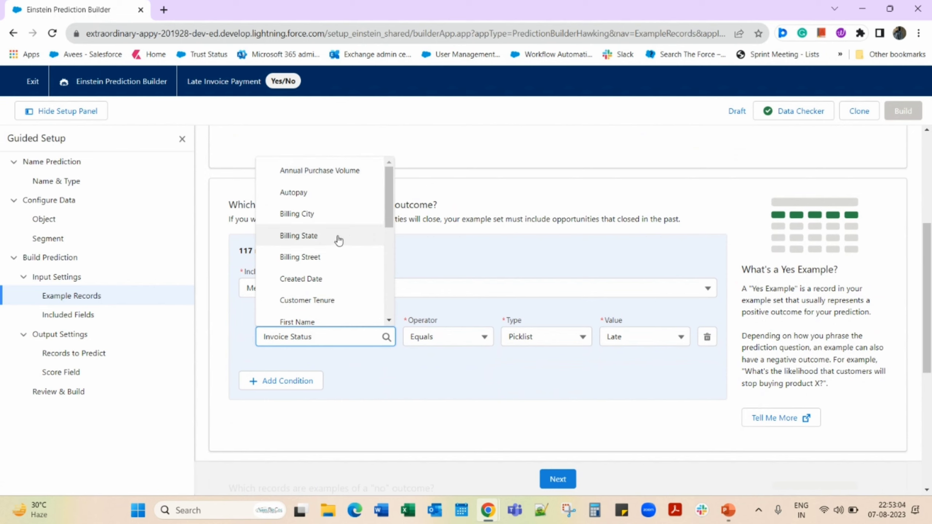
scroll(338, 239, down, 3)
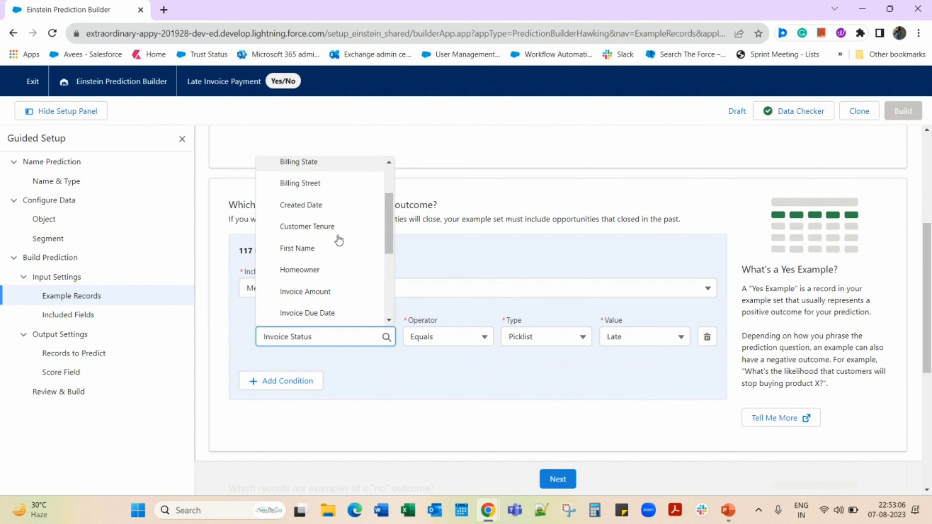
scroll(338, 239, down, 2)
scroll(338, 240, down, 3)
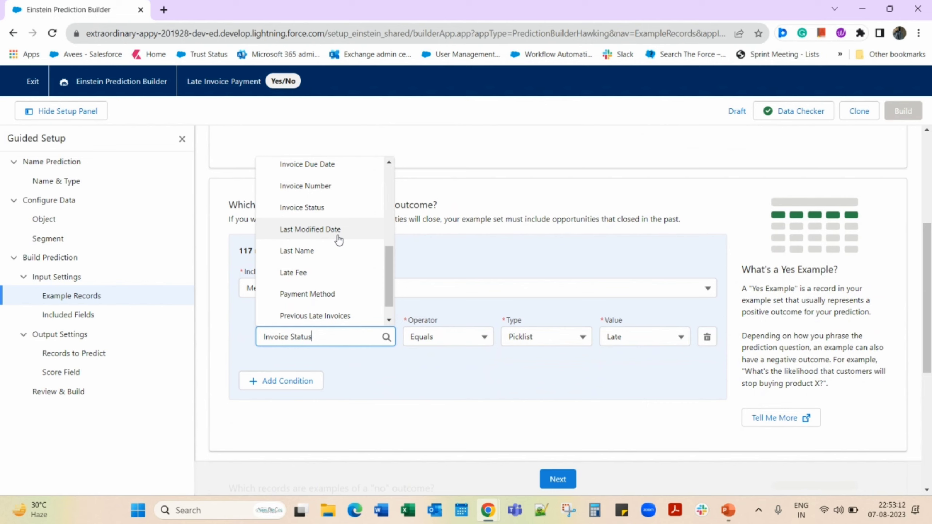
scroll(338, 241, down, 1)
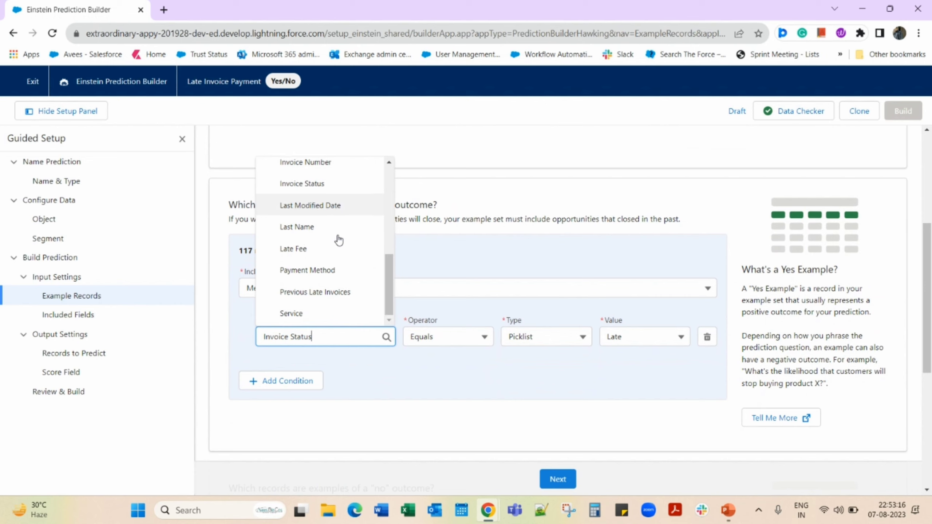
scroll(338, 241, up, 3)
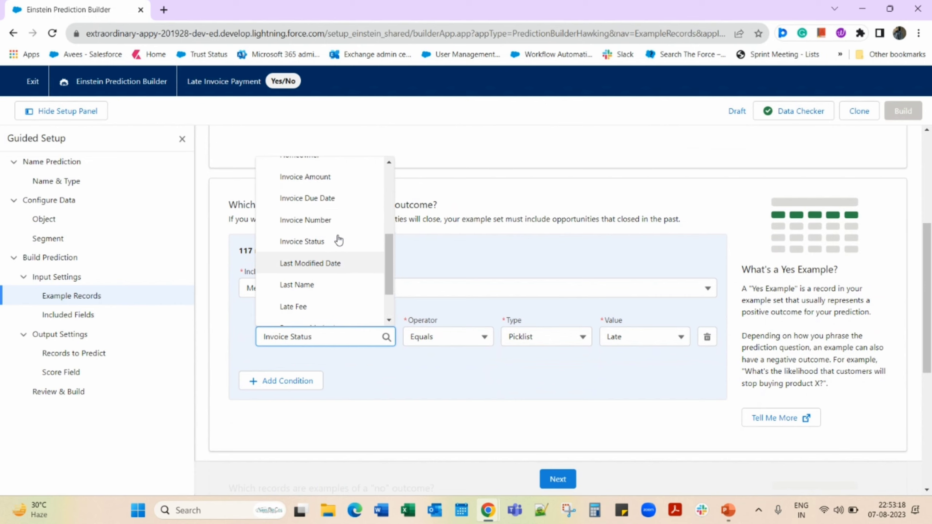
scroll(338, 240, up, 8)
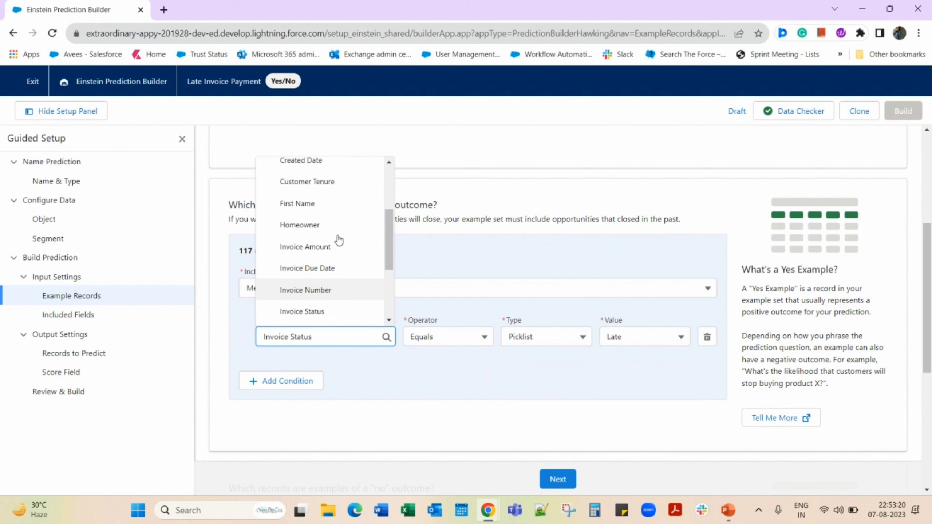
scroll(337, 239, up, 1)
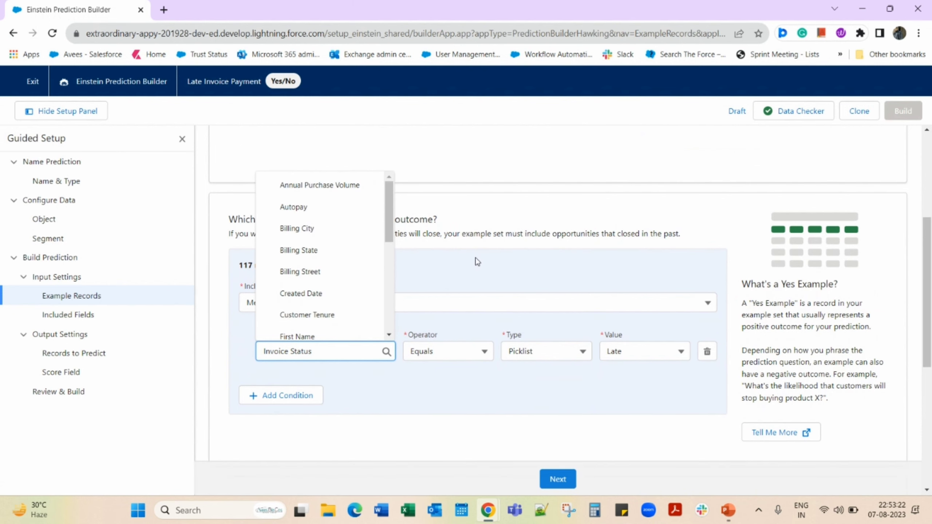
click(488, 230)
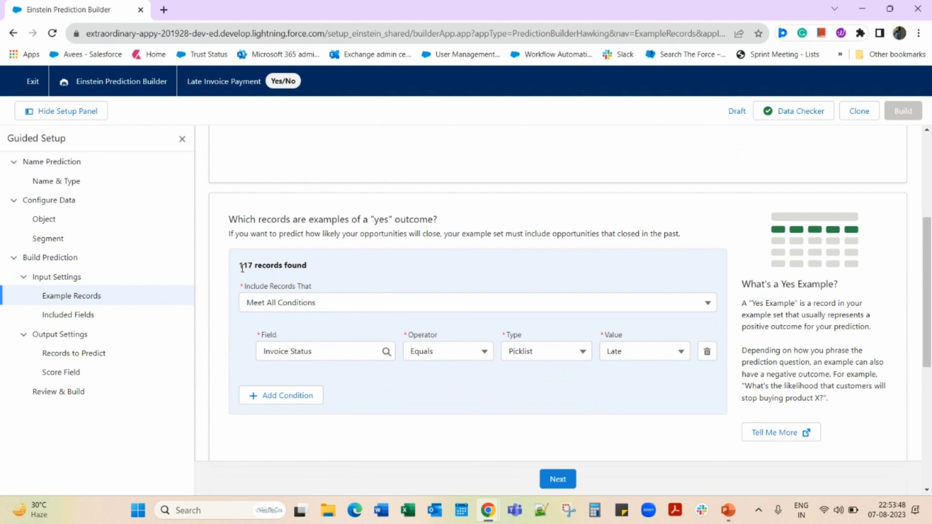
Examine the condition that defines "no" outcome records in the example set.
scroll(242, 268, down, 3)
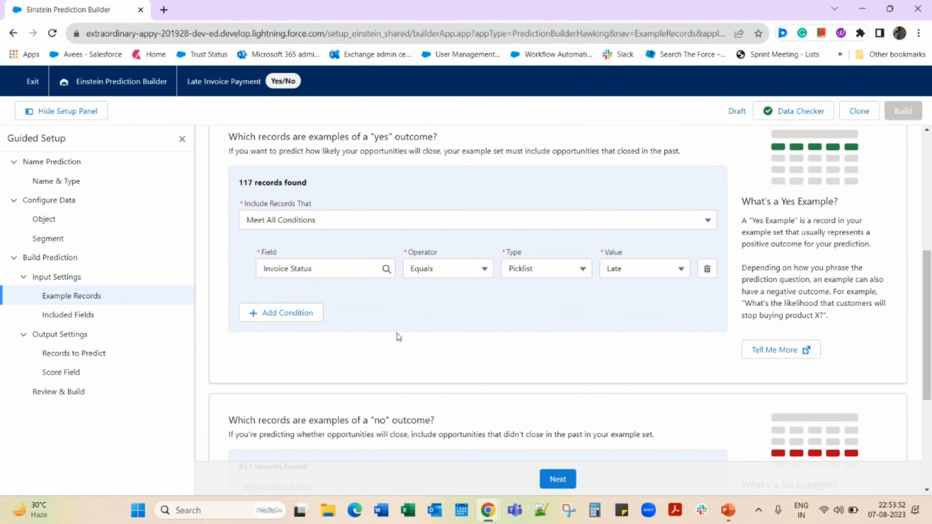
scroll(397, 335, down, 3)
scroll(399, 335, down, 3)
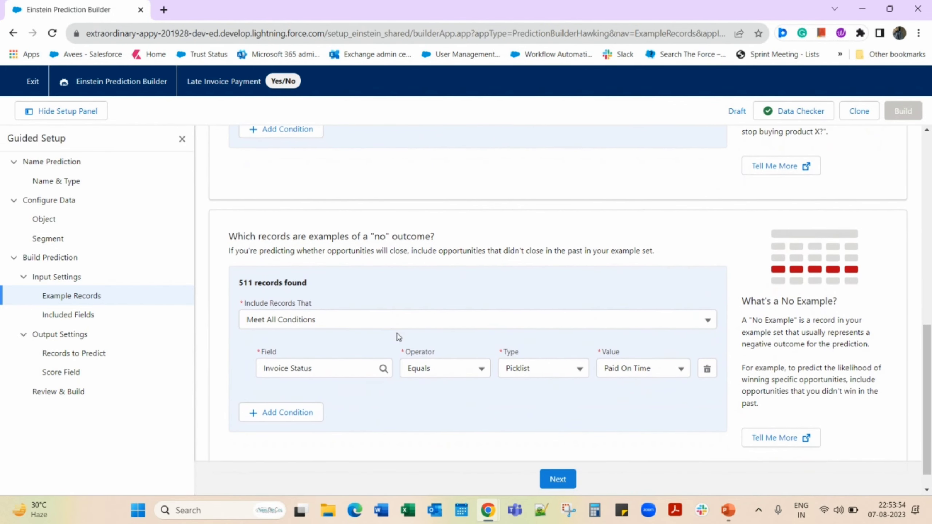
Compare the conditions that define the "yes" and "no" outcome example records.
scroll(399, 337, down, 1)
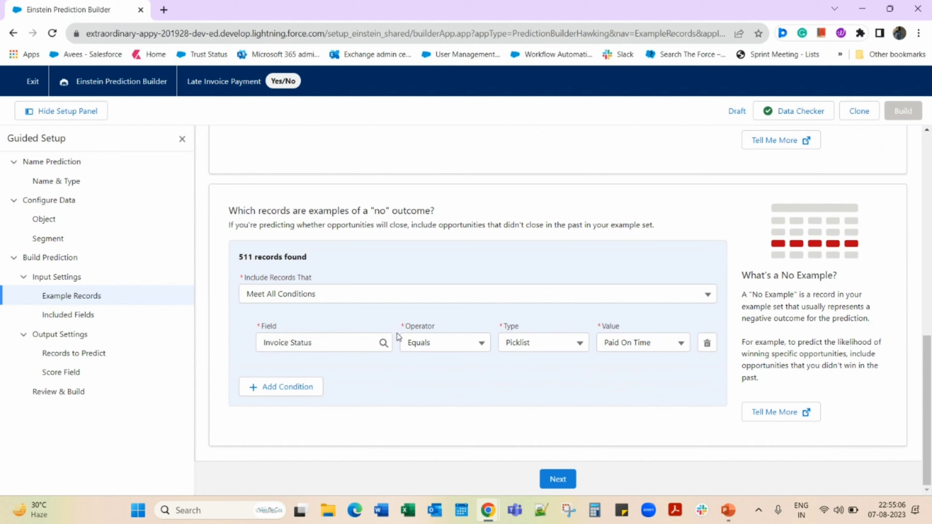
scroll(399, 337, up, 4)
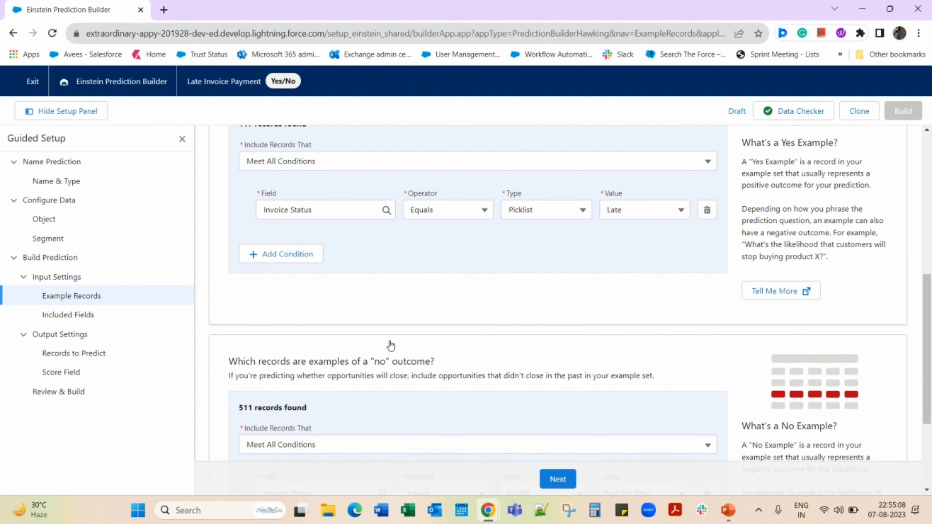
scroll(390, 345, down, 1)
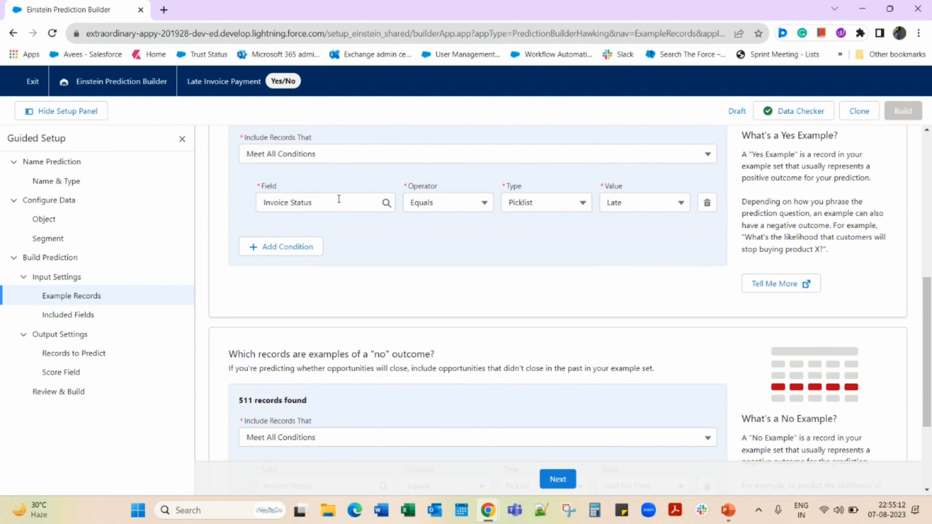
scroll(339, 198, up, 1)
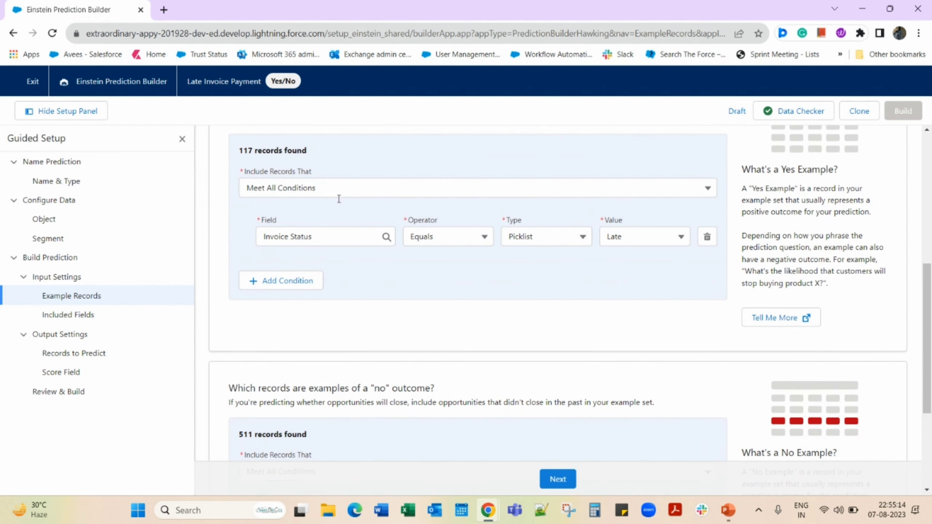
scroll(339, 199, down, 2)
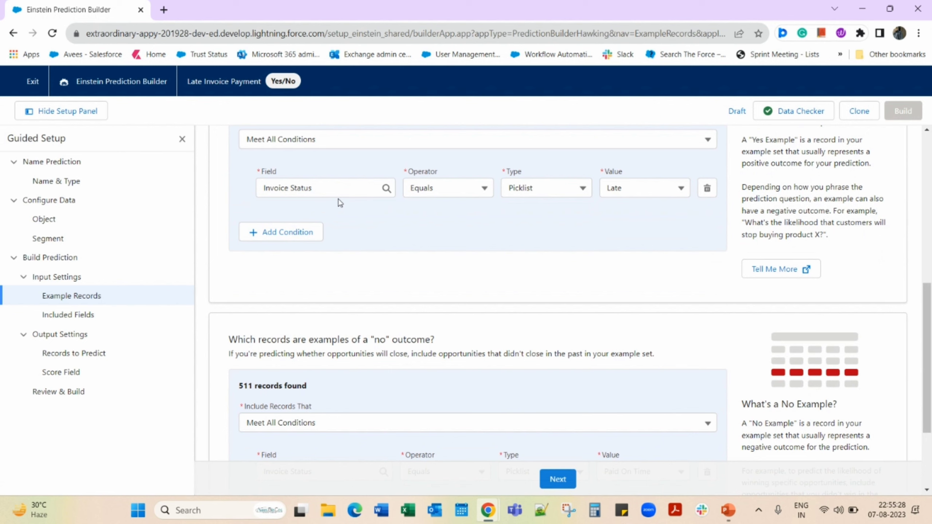
scroll(340, 203, down, 3)
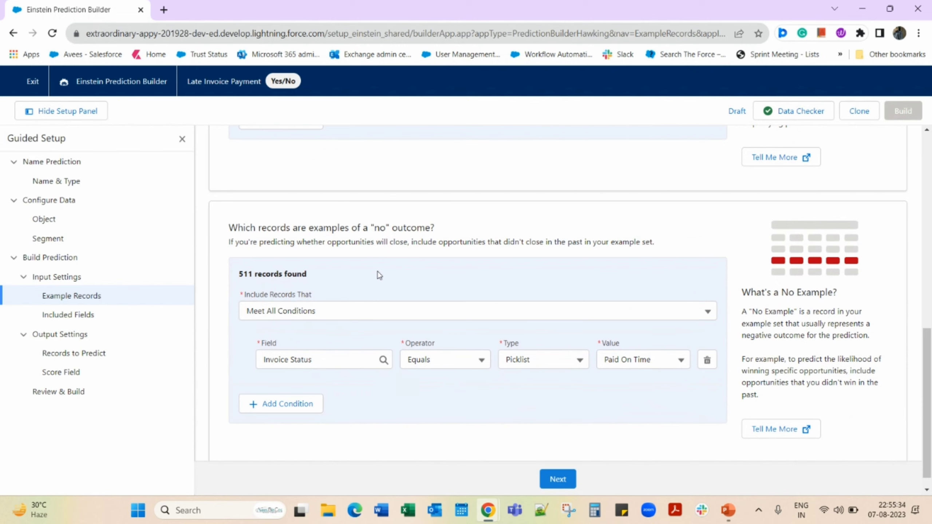
scroll(379, 275, down, 1)
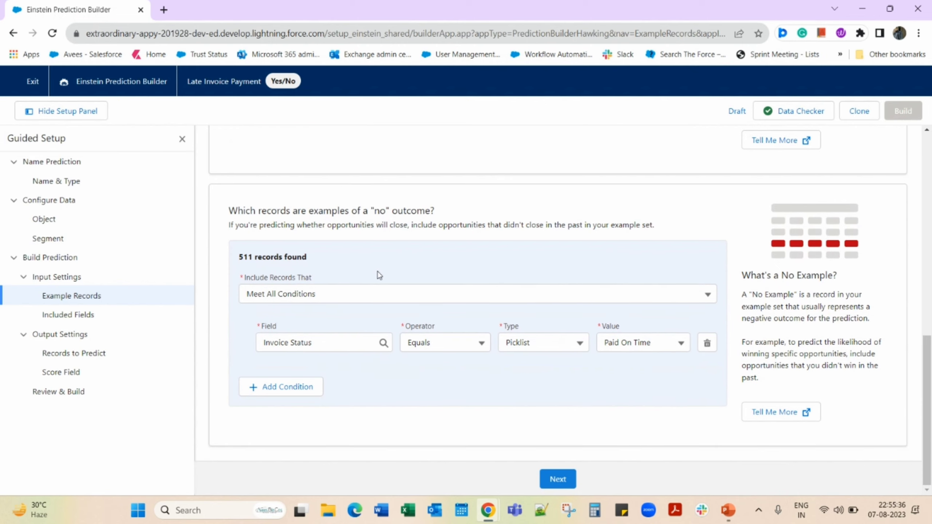
Open the Included Fields settings and examine the guidance and the Invoice fields selected as predictors.
click(87, 321)
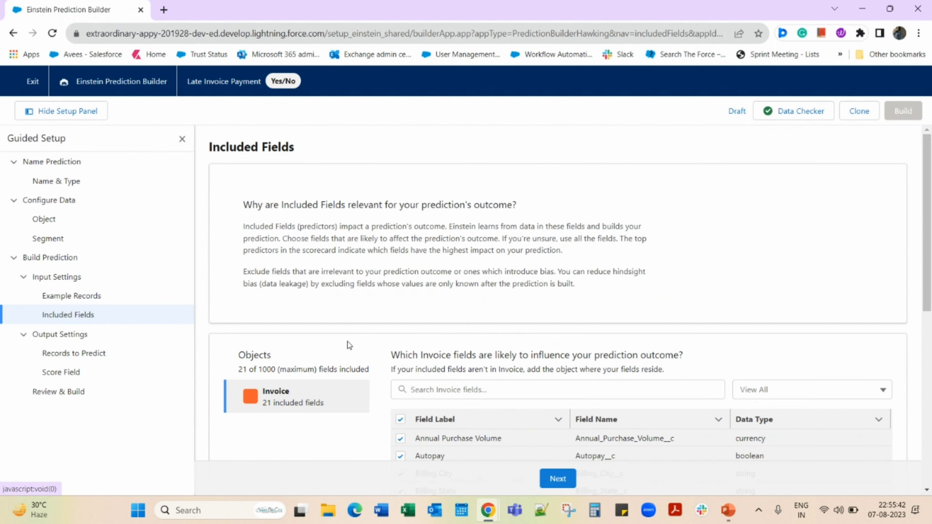
scroll(333, 370, down, 2)
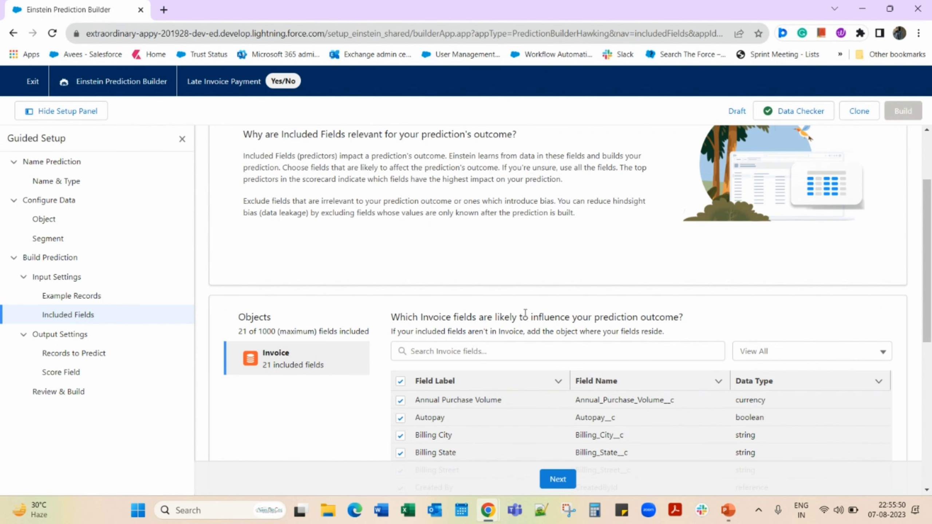
scroll(525, 313, down, 3)
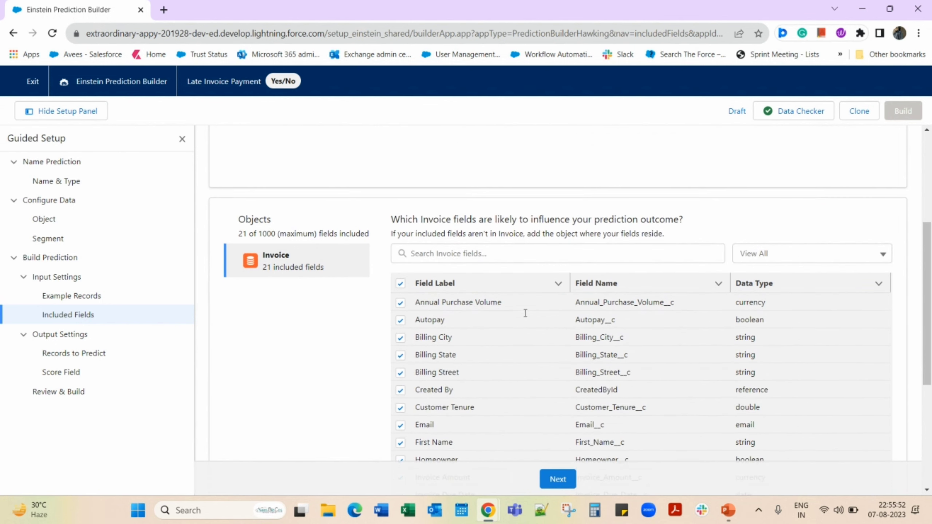
scroll(526, 316, up, 3)
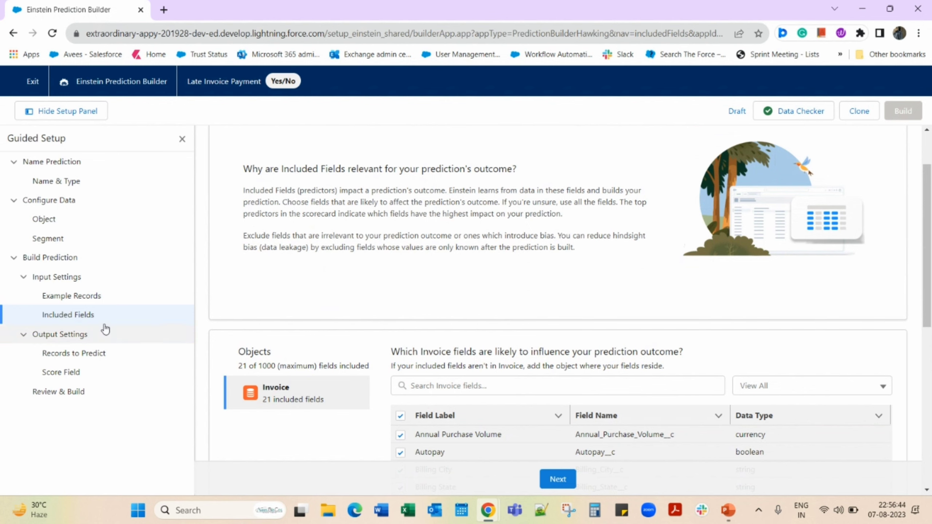
Open the Records to Predict settings and examine which records are scored and how many are found.
click(88, 358)
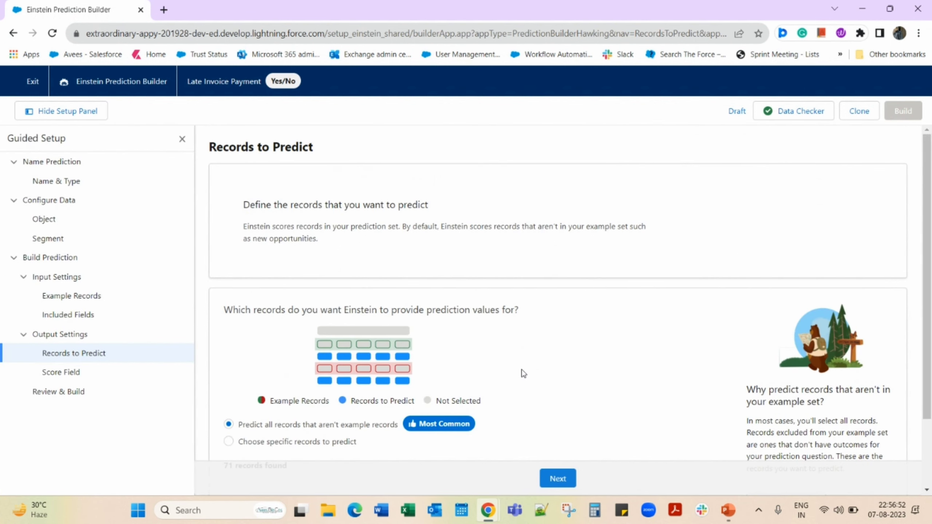
scroll(524, 373, down, 1)
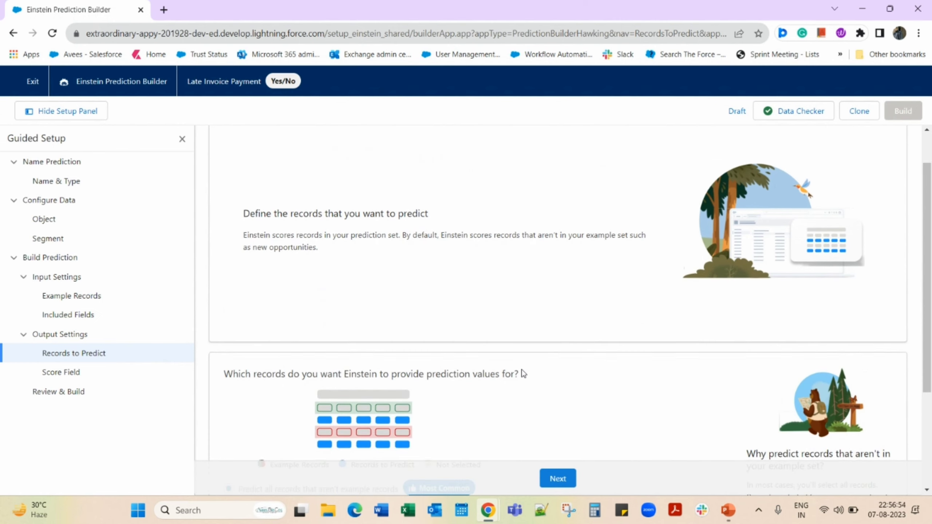
scroll(523, 373, down, 1)
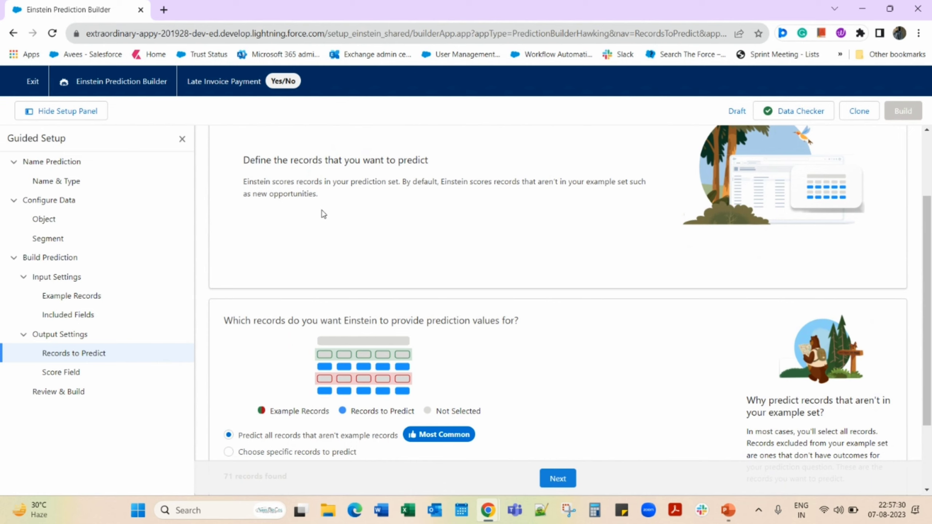
scroll(323, 214, down, 1)
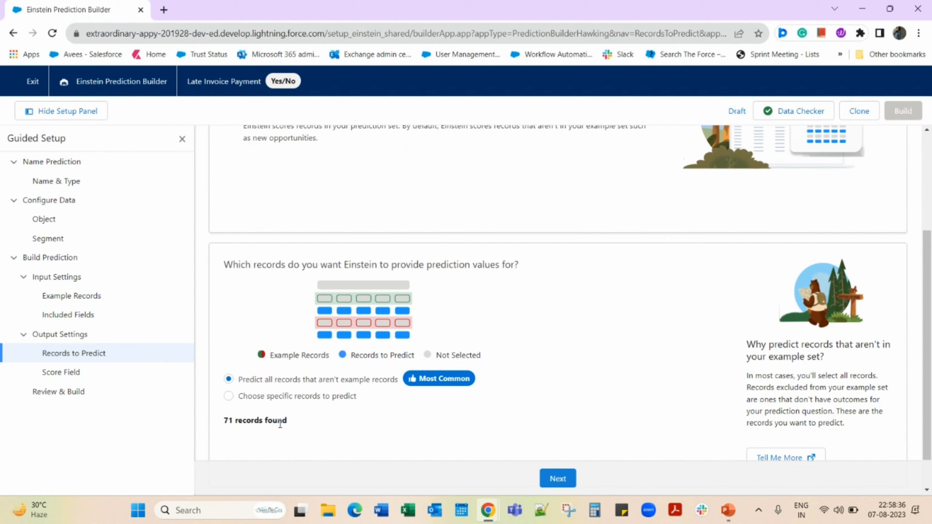
drag(263, 439, 227, 436)
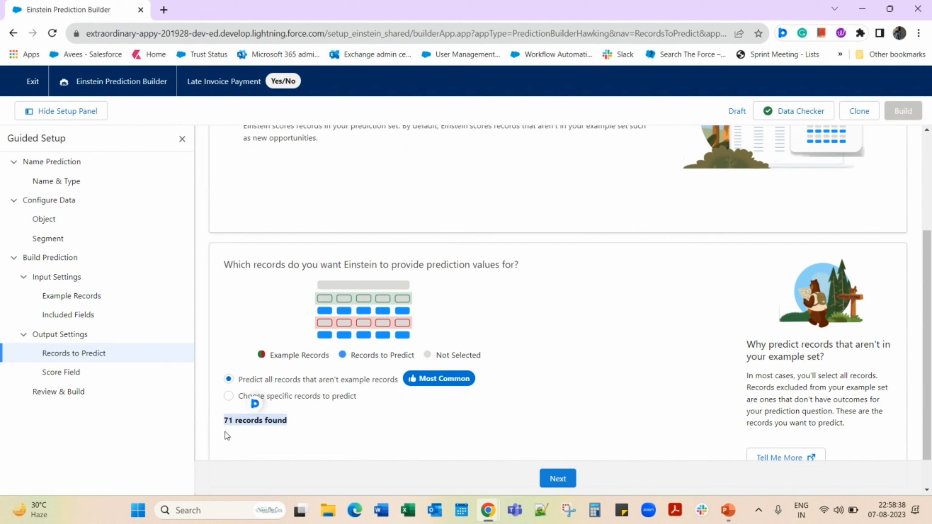
click(226, 436)
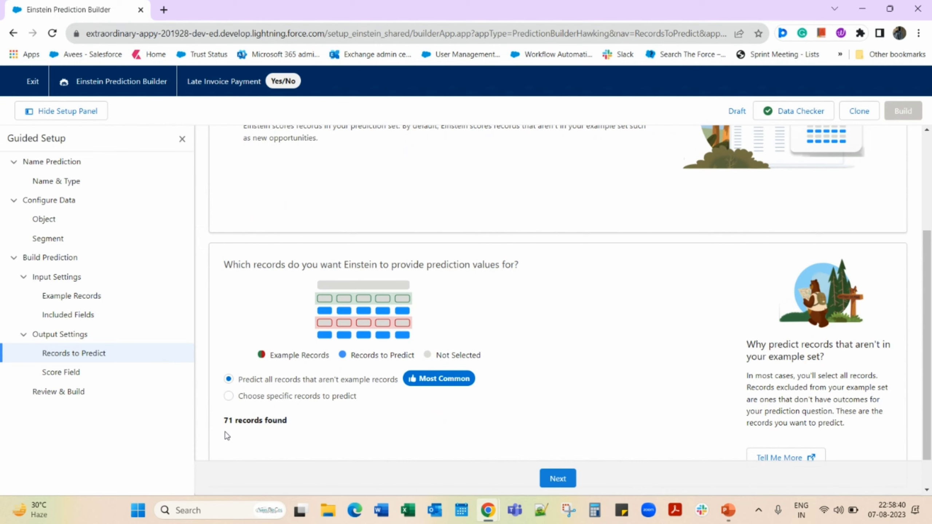
Open the Score Field settings and read the field name, API name and guidance on using the score.
click(71, 374)
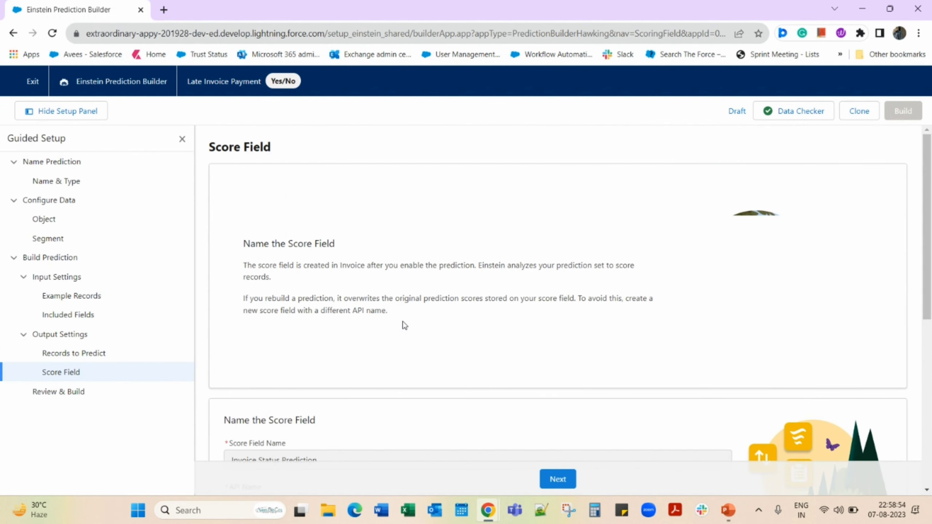
scroll(405, 326, down, 2)
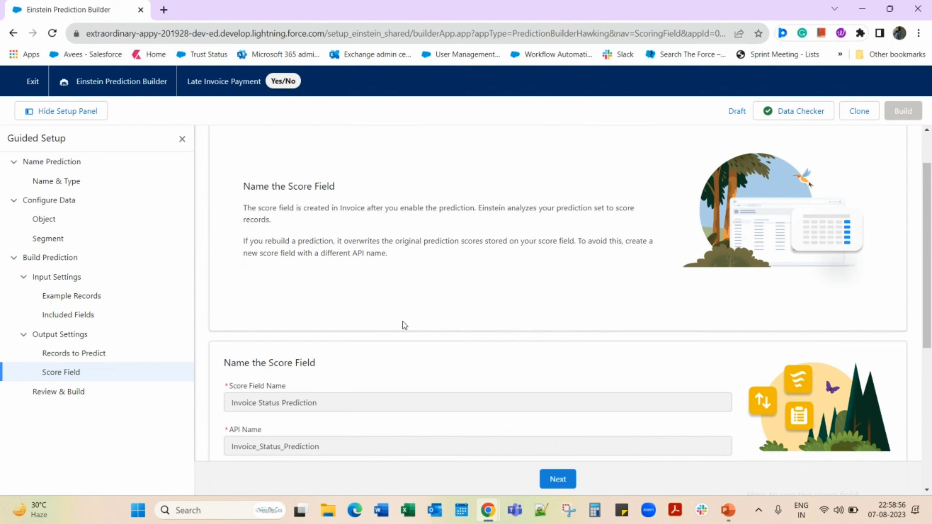
scroll(405, 325, down, 1)
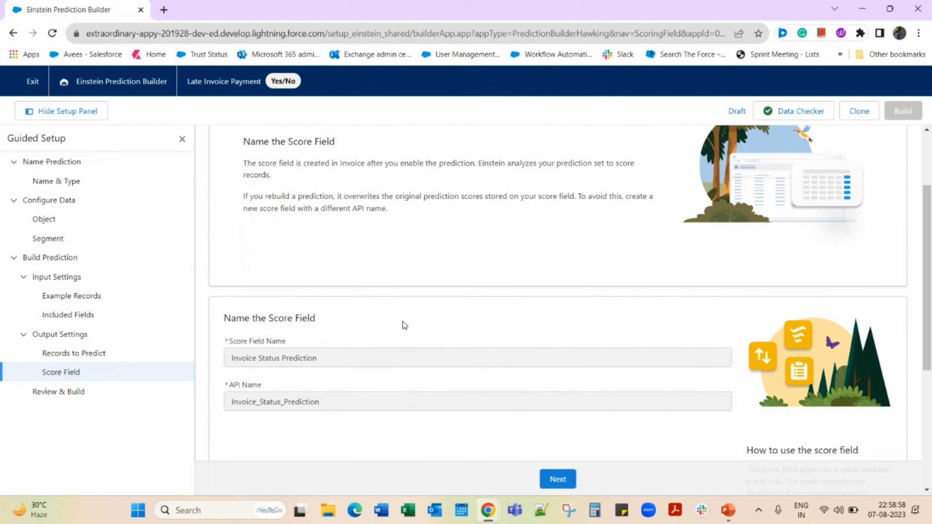
scroll(405, 325, down, 6)
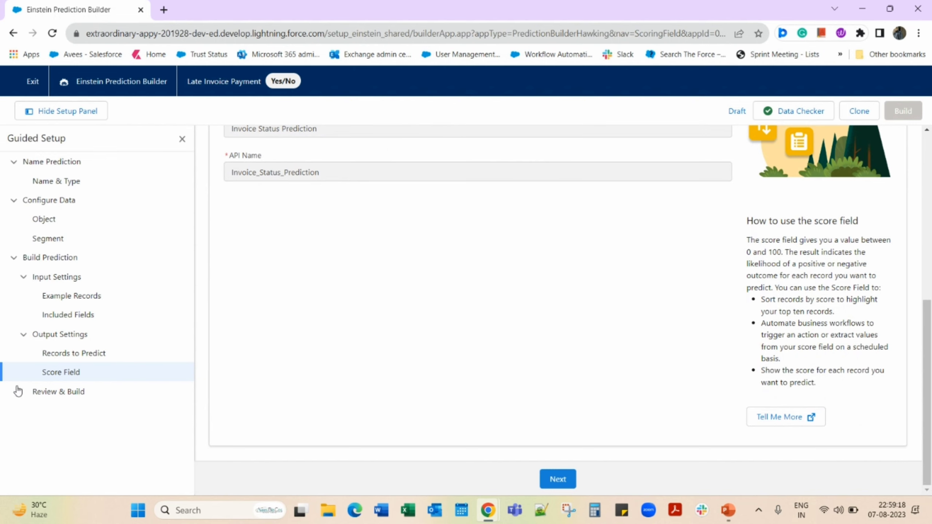
Open Review & Build and examine the summary of all prediction settings from Name & Type through Score Field.
click(64, 396)
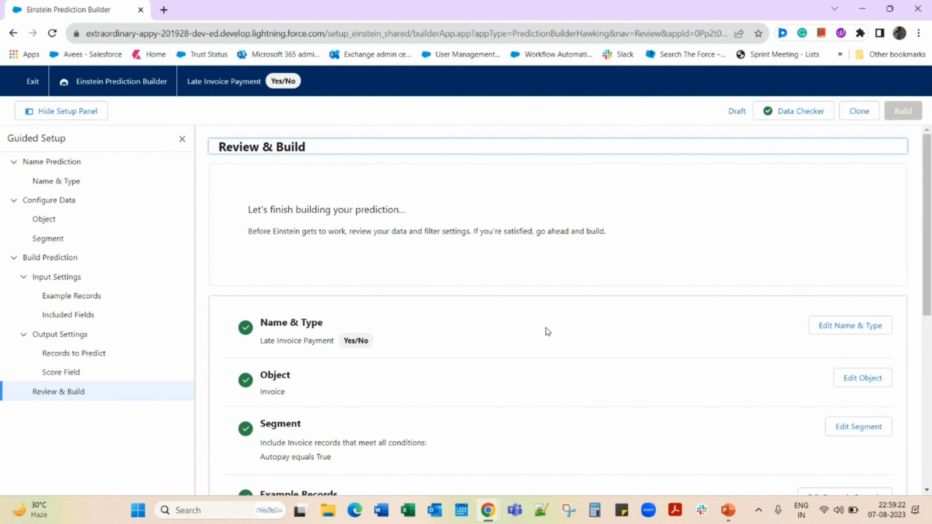
scroll(548, 332, down, 5)
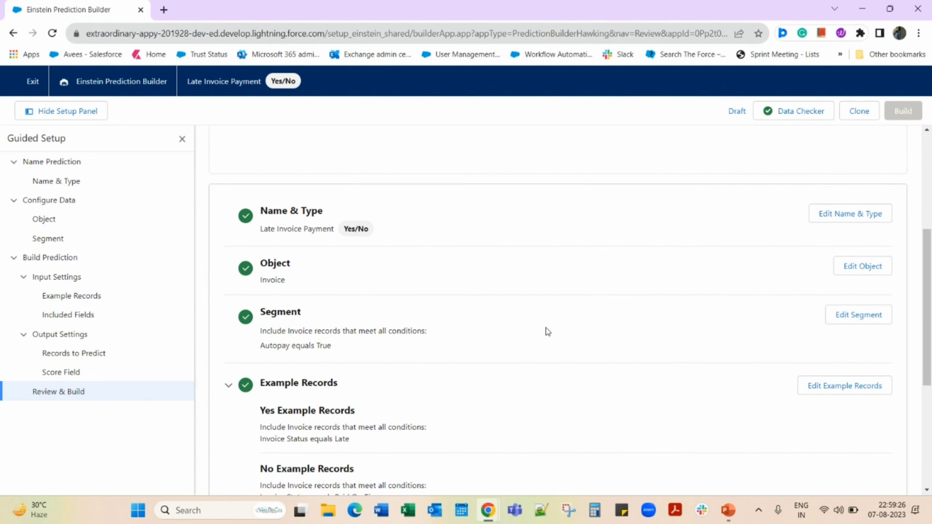
scroll(548, 331, down, 1)
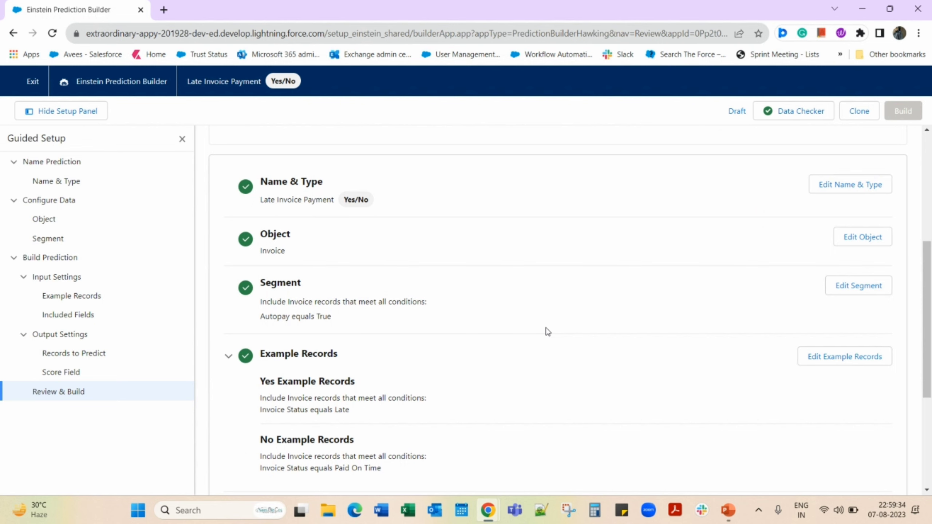
scroll(546, 329, down, 2)
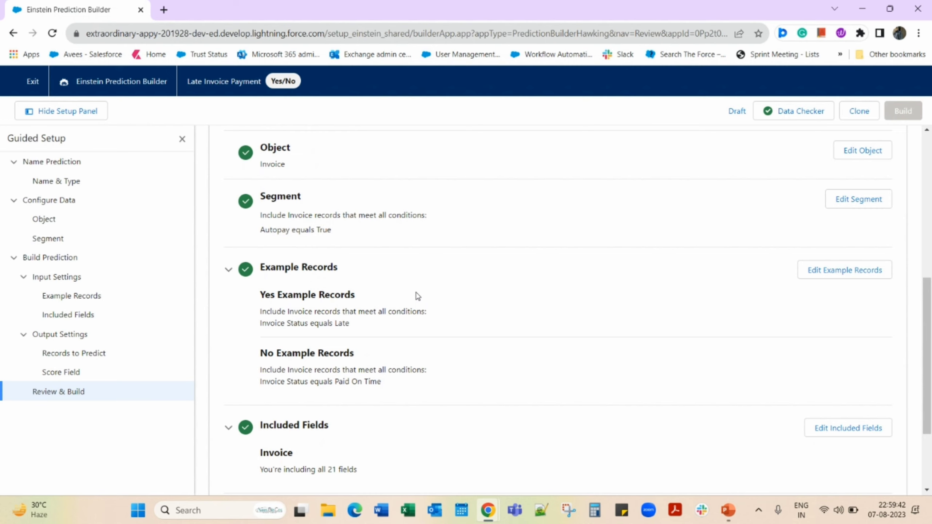
scroll(417, 296, up, 9)
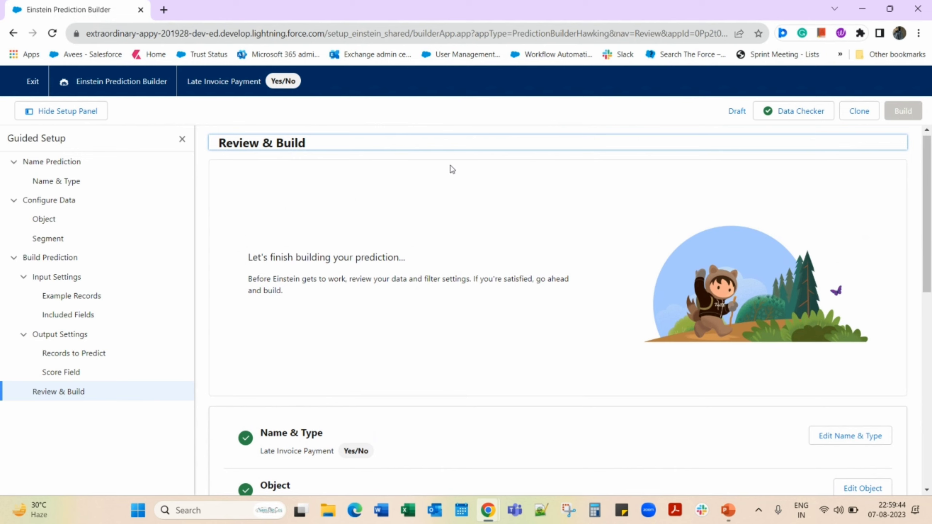
scroll(419, 352, down, 9)
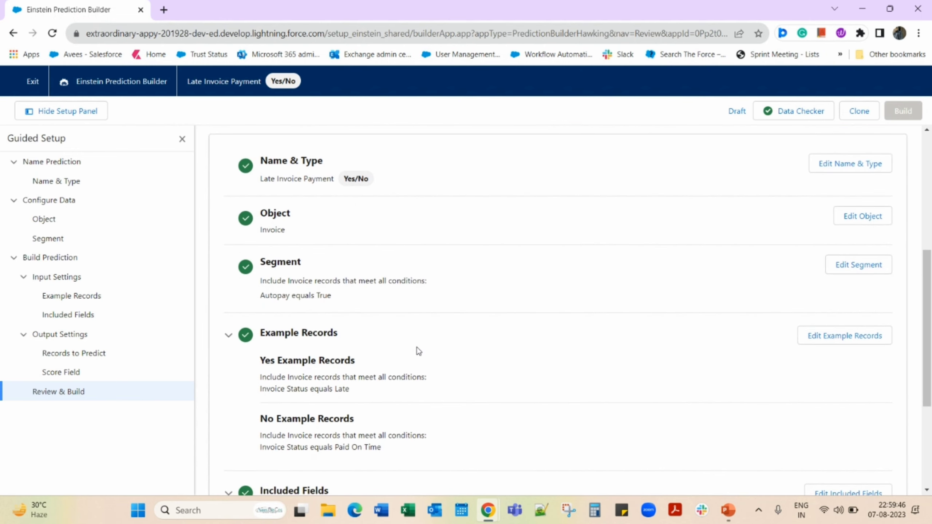
scroll(418, 352, down, 1)
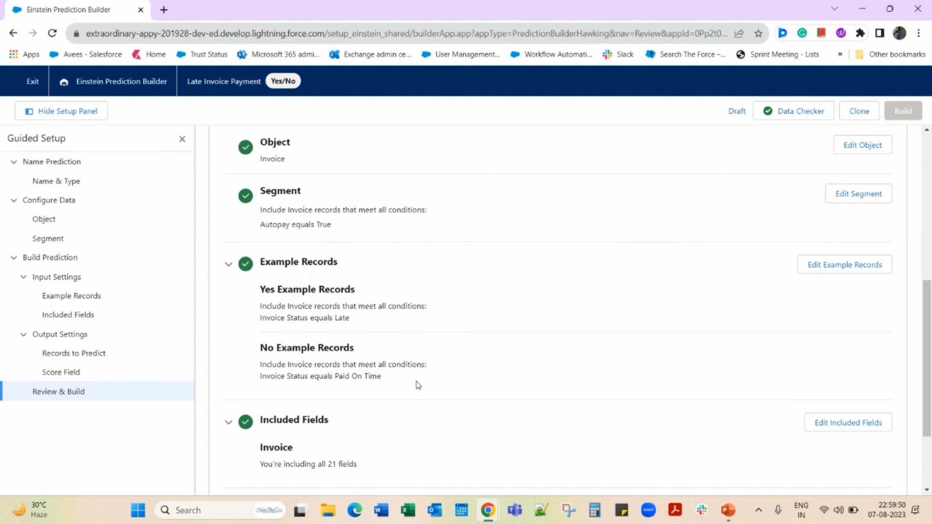
scroll(418, 387, down, 3)
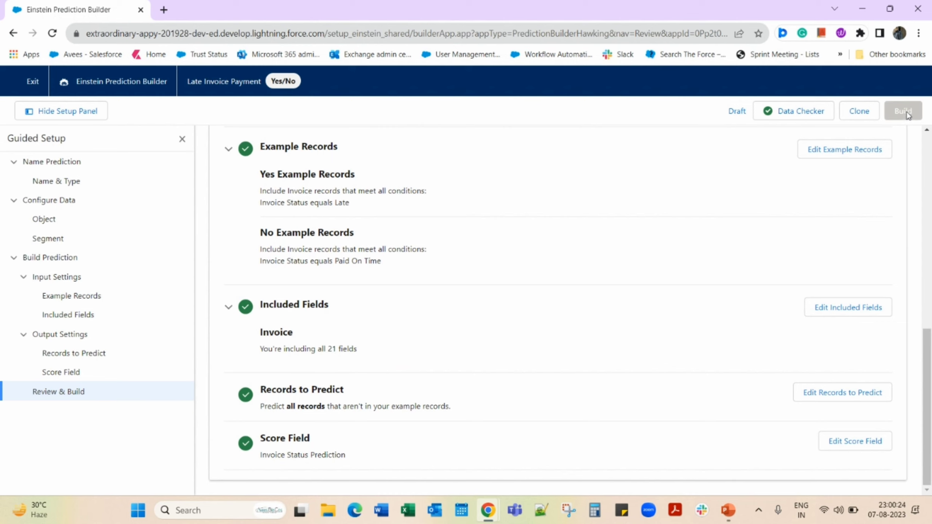
Exit the prediction setup and check the actions available for the Late Invoice Payment, No Show and Opportunity predictions in the list.
click(33, 82)
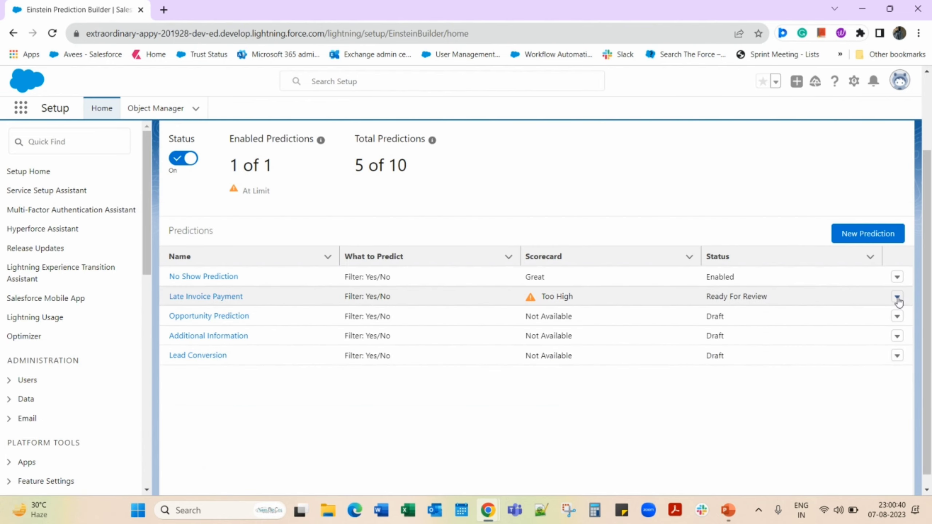
click(897, 298)
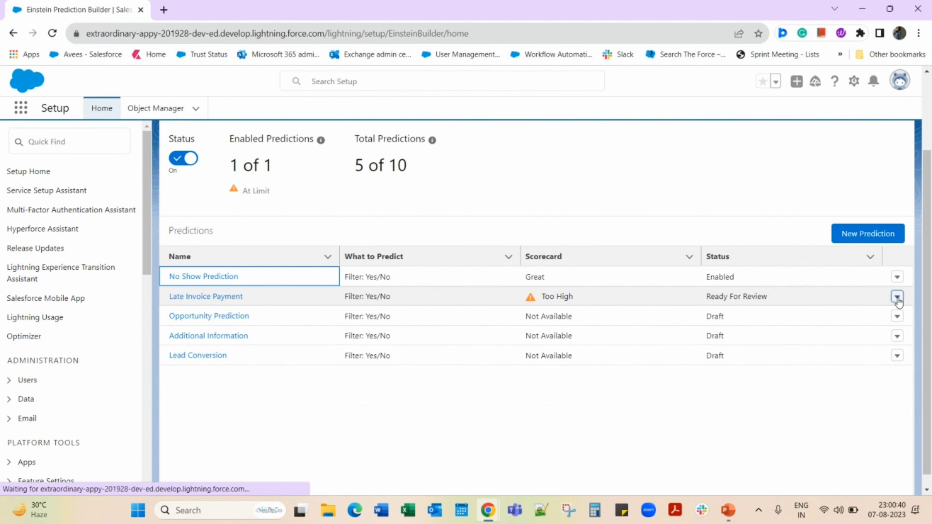
click(895, 278)
click(896, 277)
click(764, 434)
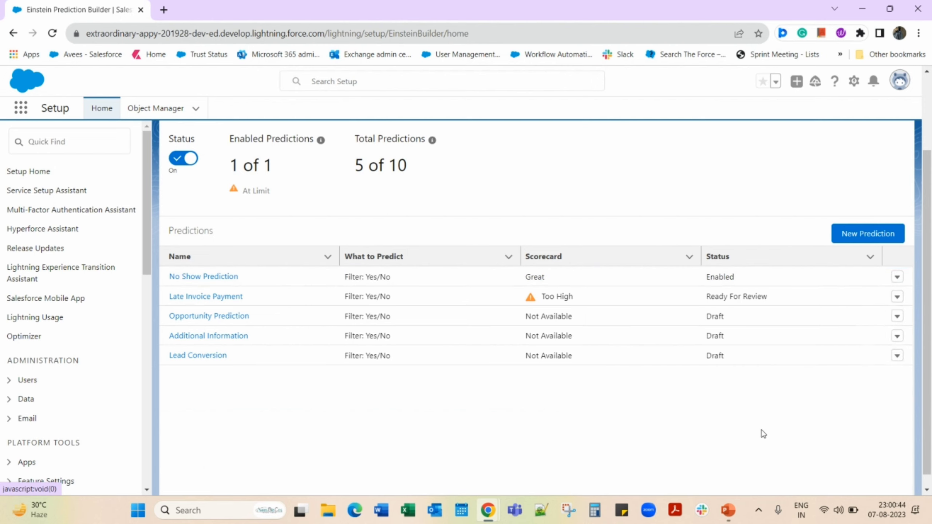
click(897, 317)
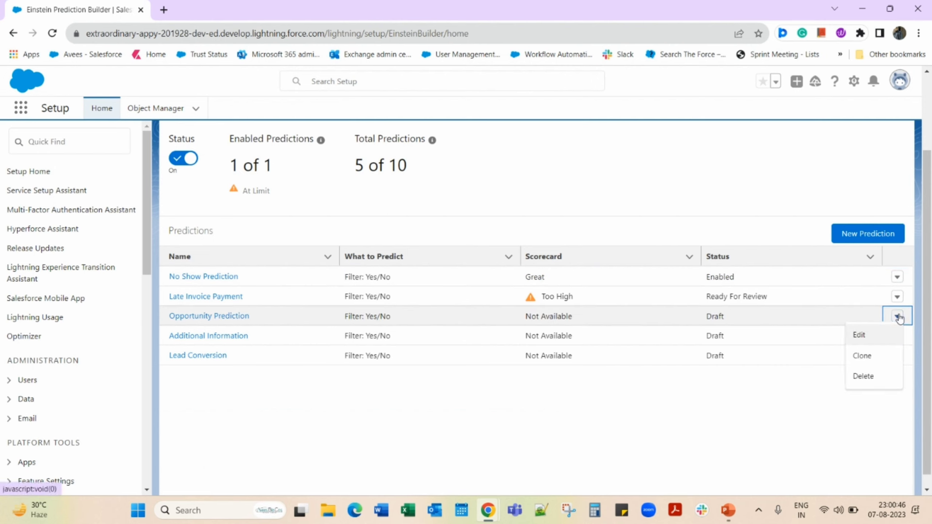
click(633, 398)
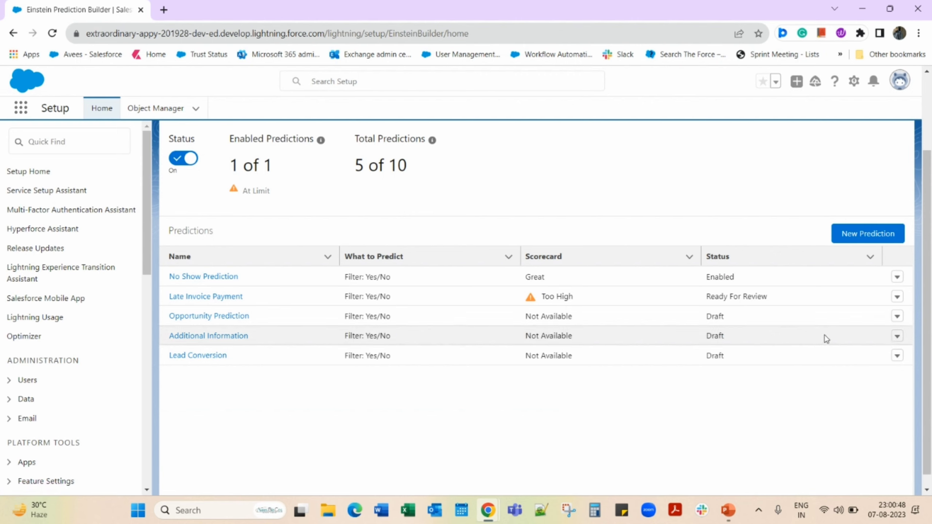
View the Late Invoice Payment scorecard, examine its quality overview and enable option, and close it.
click(897, 298)
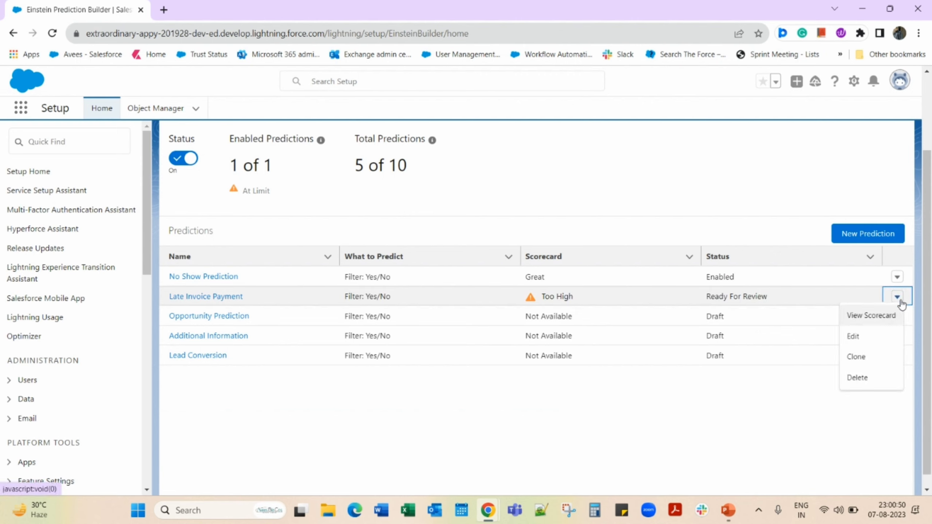
click(867, 316)
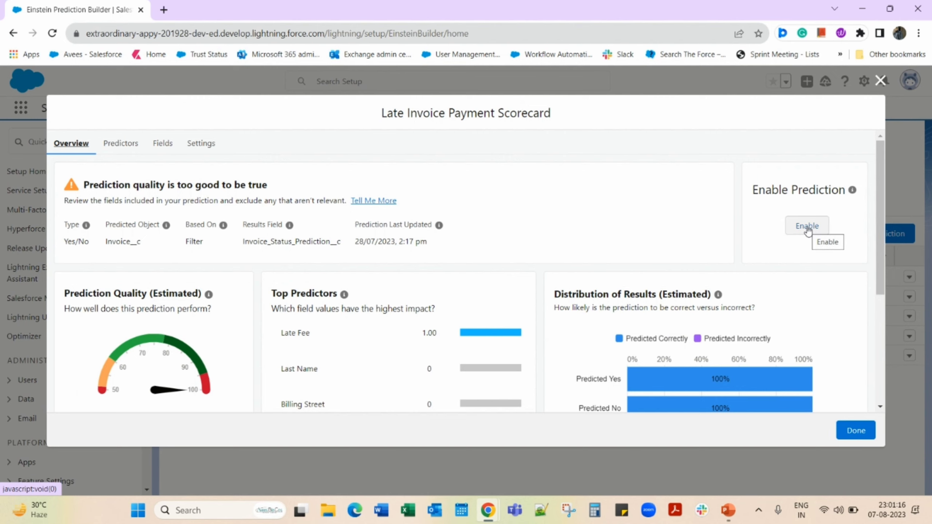
click(880, 80)
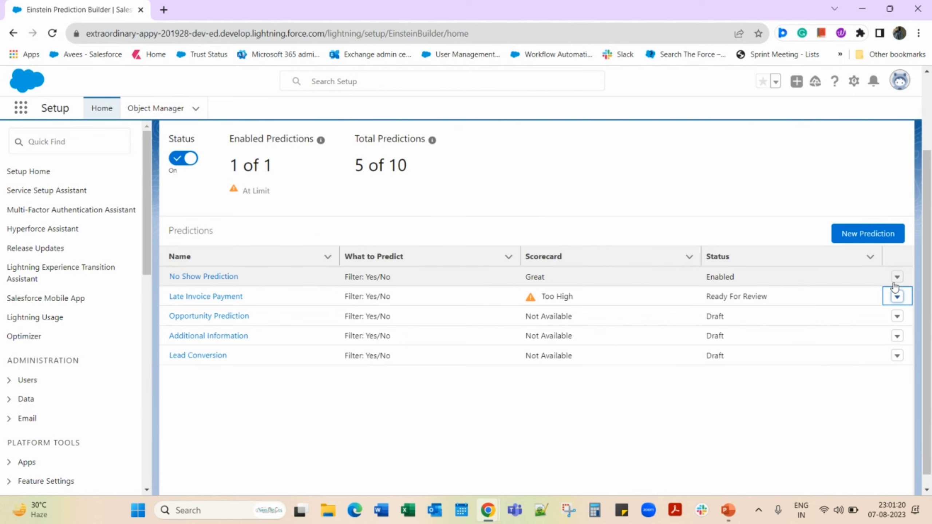
View the No Show Prediction scorecard and examine its prediction quality, top predictors, distribution of results and results field.
click(897, 278)
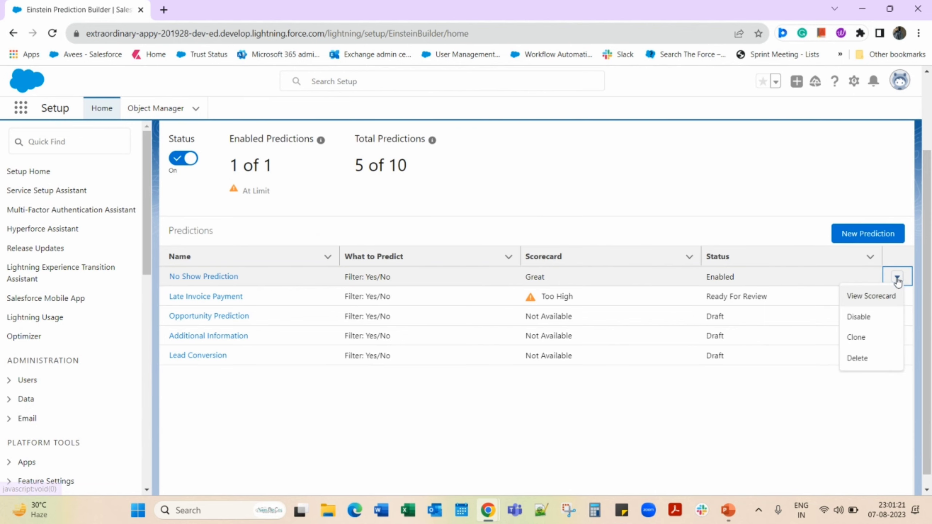
click(888, 297)
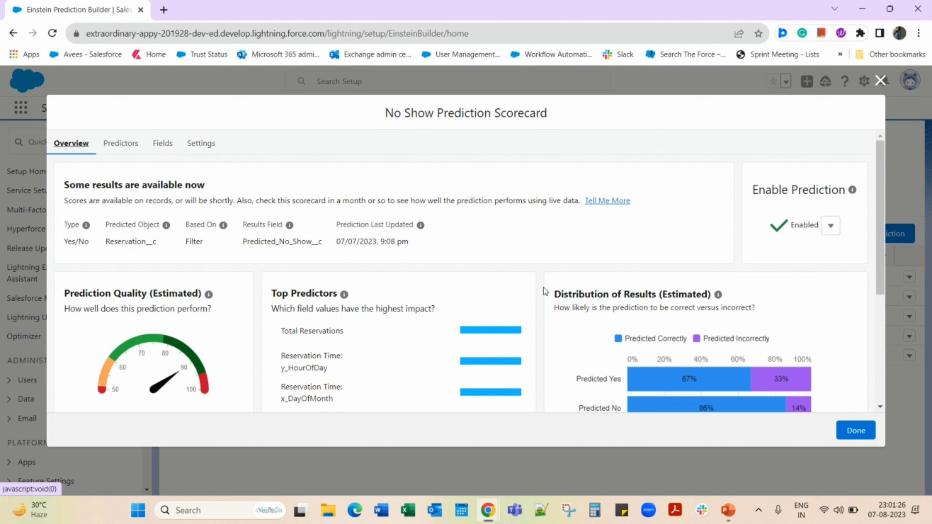
scroll(545, 292, down, 2)
scroll(545, 291, down, 2)
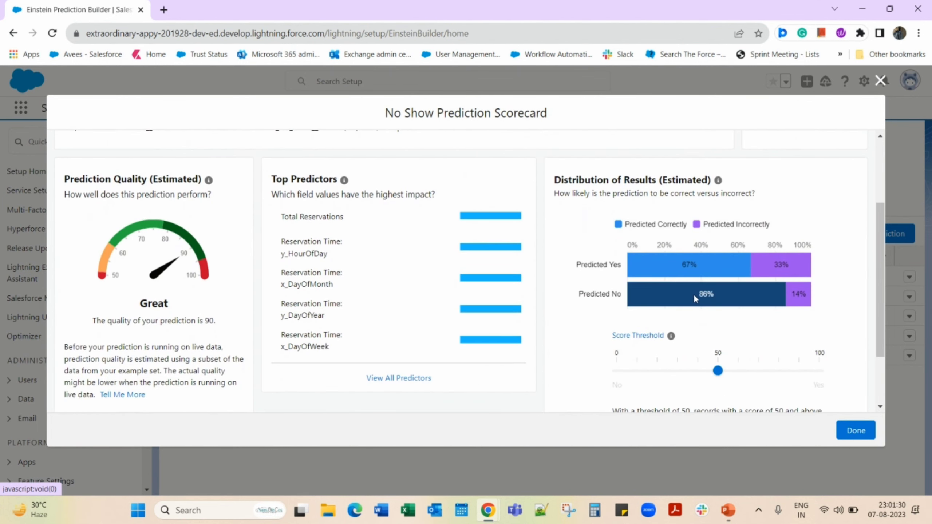
mouse_move(787, 275)
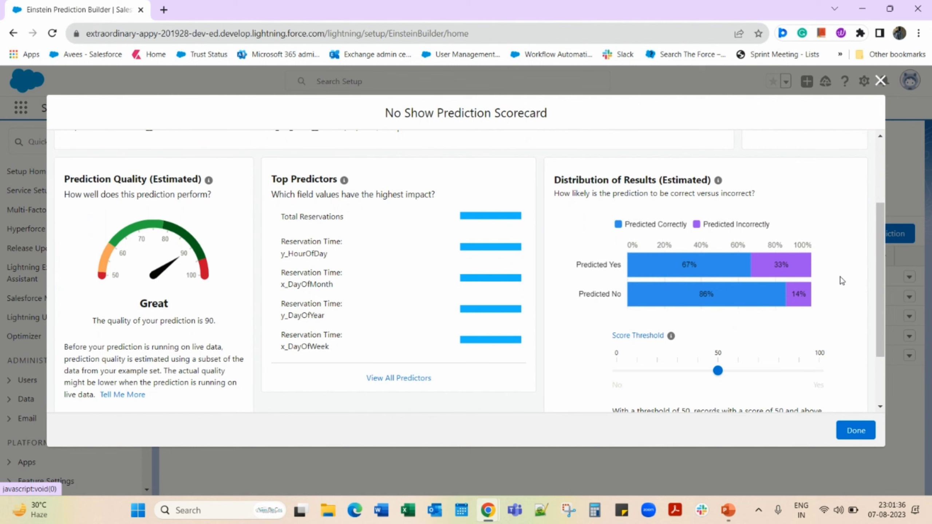
scroll(842, 280, down, 1)
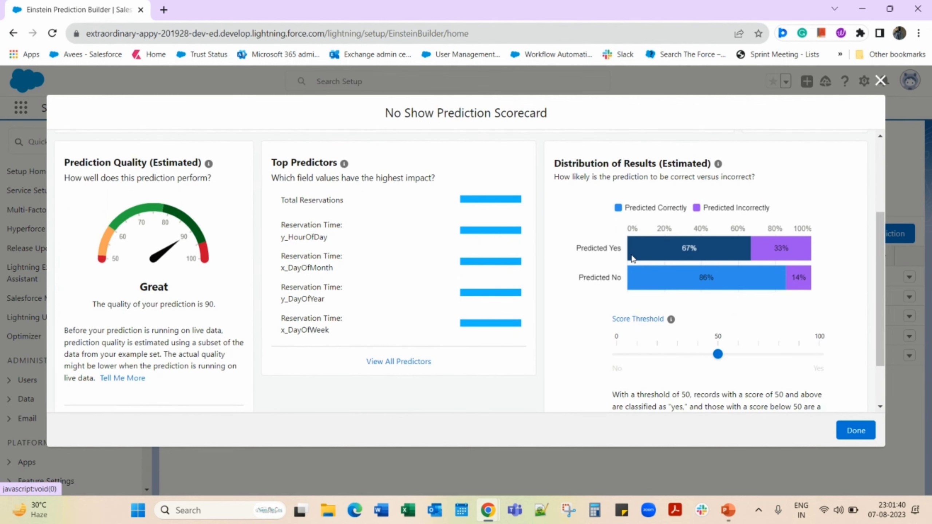
scroll(830, 279, down, 3)
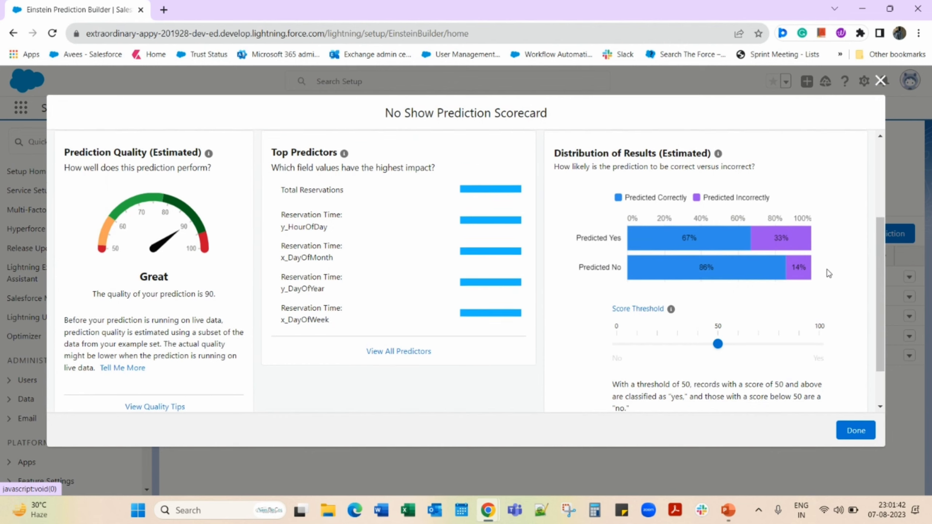
scroll(826, 273, up, 3)
scroll(828, 274, up, 4)
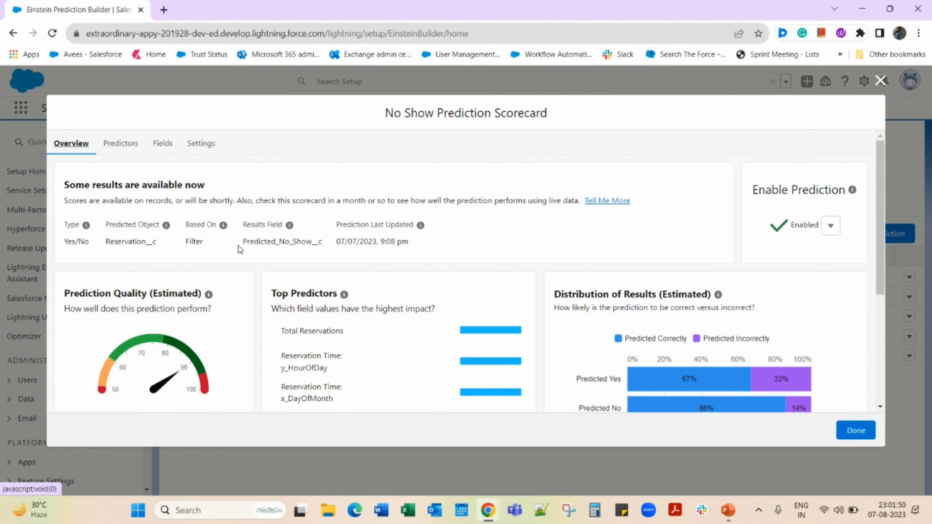
drag(241, 243, 324, 246)
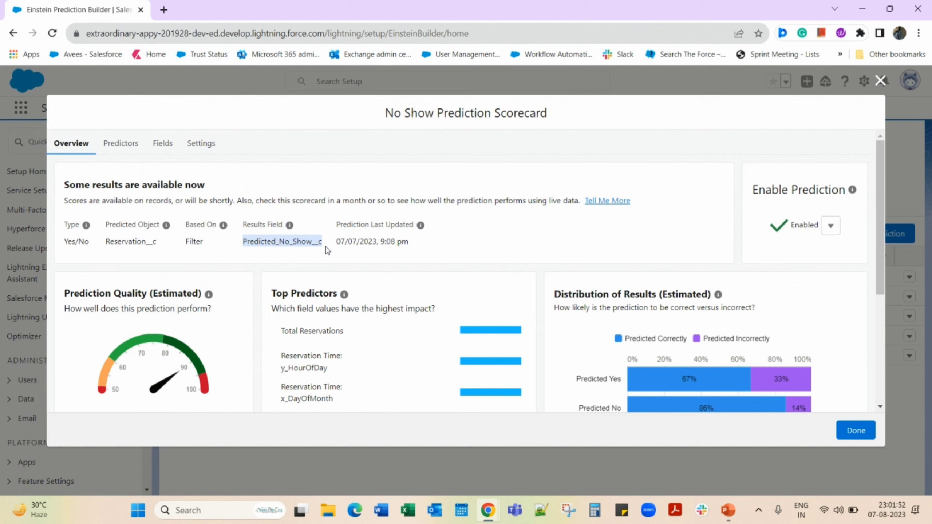
click(326, 248)
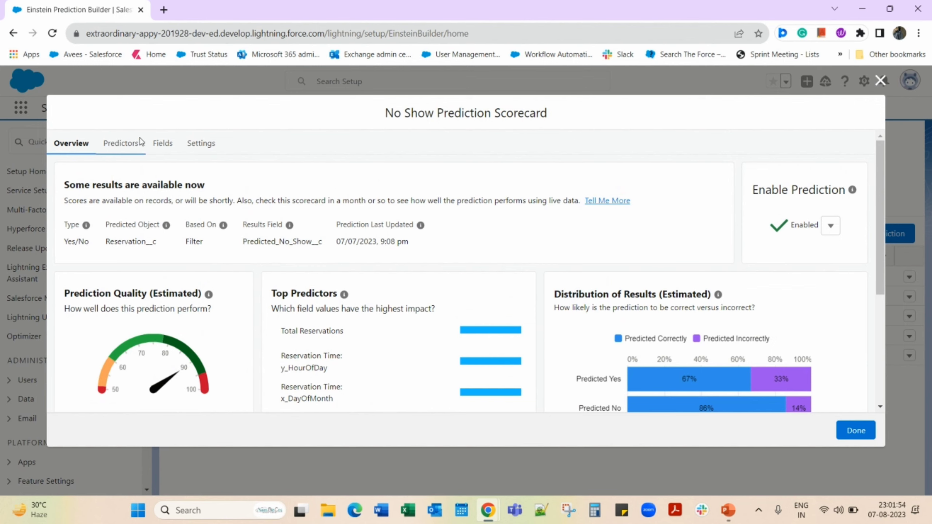
Examine the No Show Prediction's predictors with their impact and correlation values.
click(130, 151)
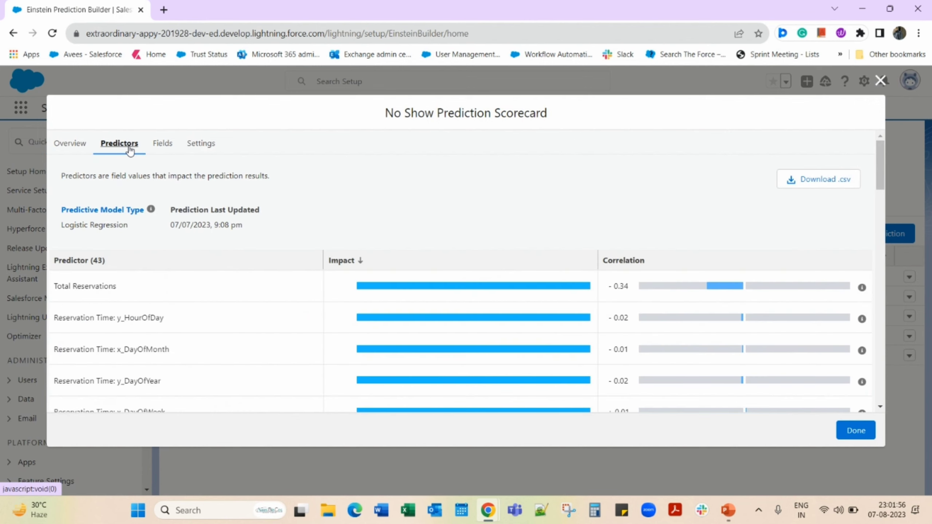
scroll(261, 329, down, 1)
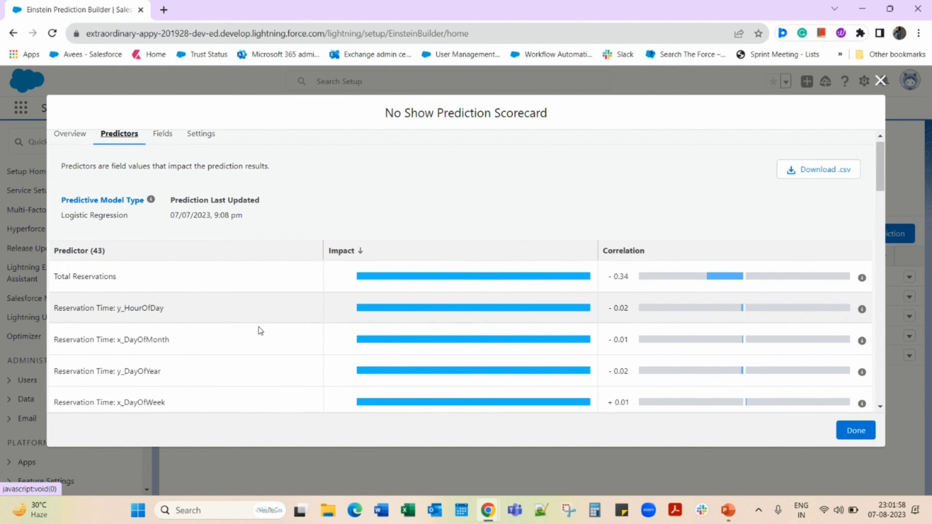
scroll(261, 331, up, 1)
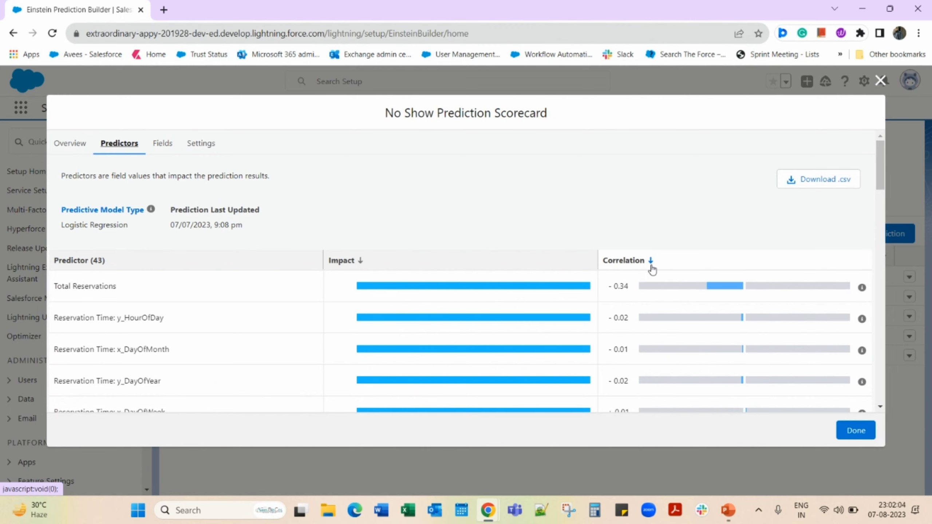
Examine the fields that impact the No Show Prediction, including Reservation Month.
click(175, 152)
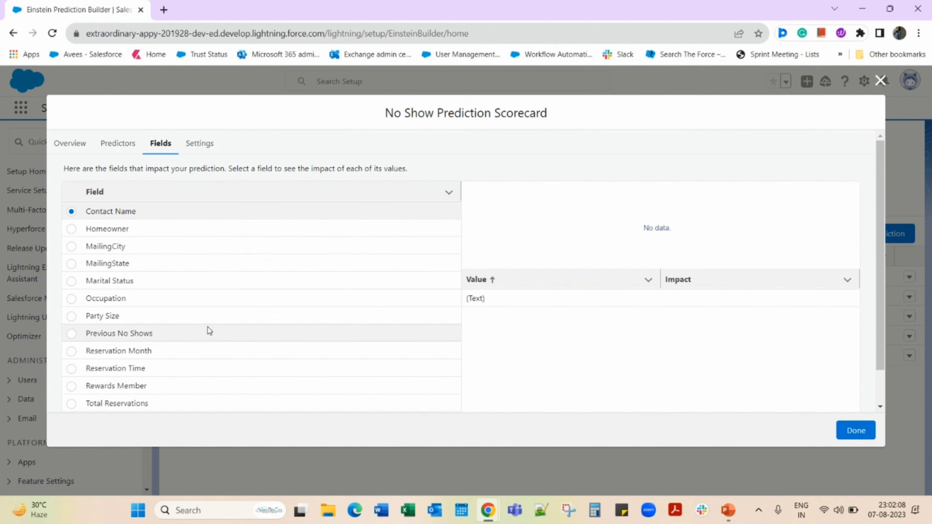
scroll(208, 329, down, 1)
click(127, 312)
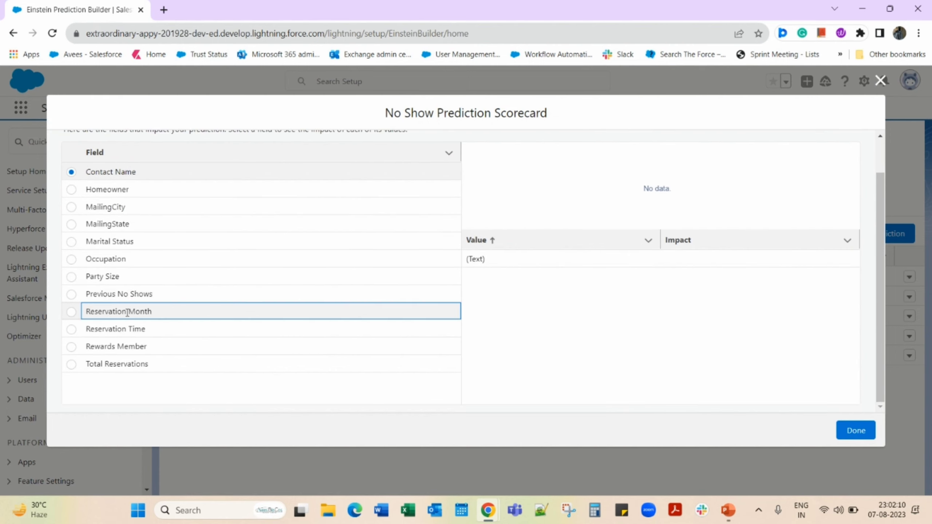
scroll(128, 312, up, 1)
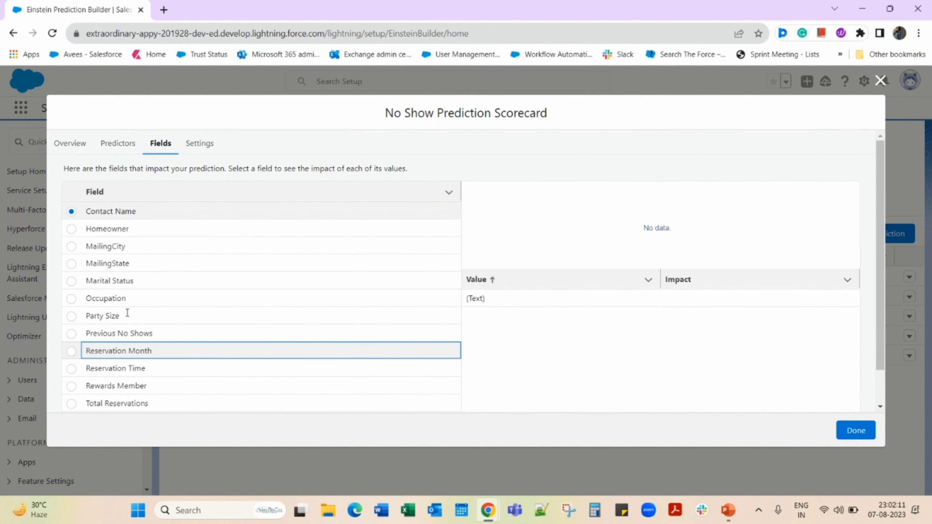
Review the No Show Prediction's settings from Name through Label, close the scorecard and return to the Einstein Prediction Builder overview.
click(200, 152)
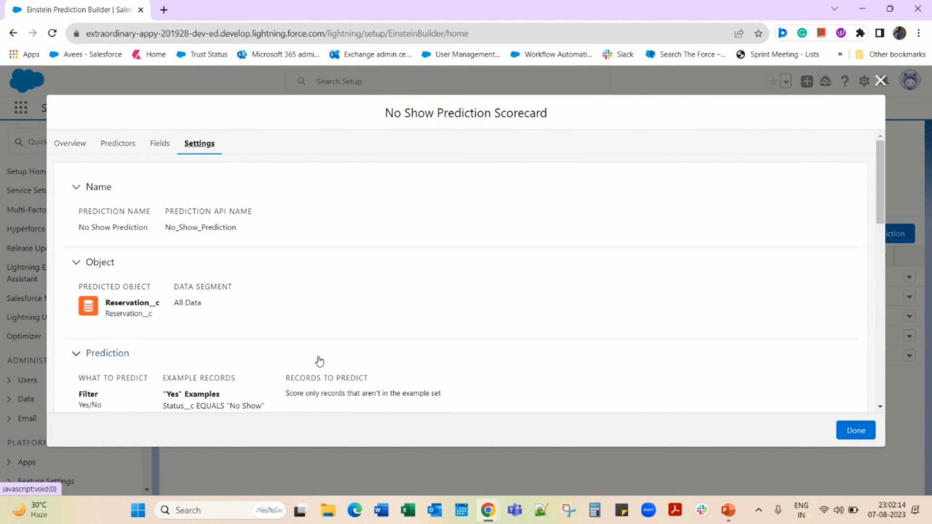
scroll(318, 360, down, 5)
scroll(319, 361, down, 2)
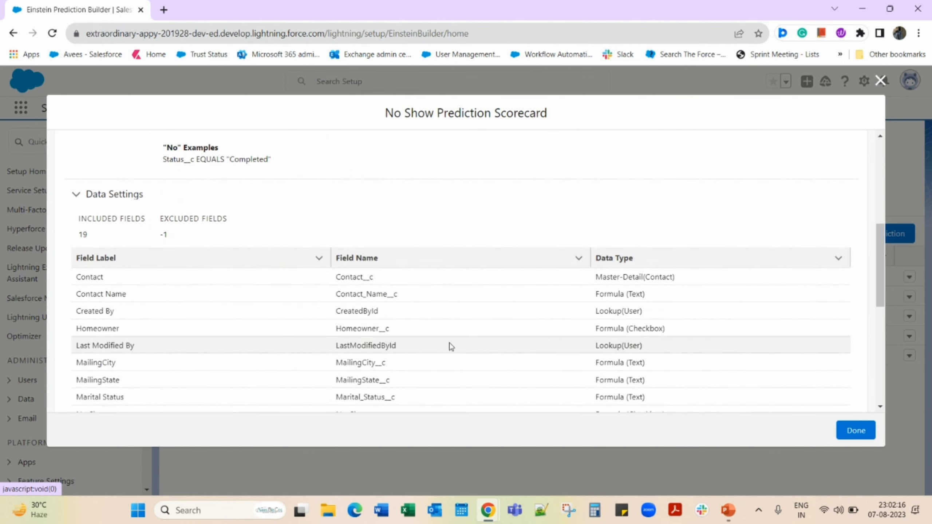
scroll(202, 244, up, 3)
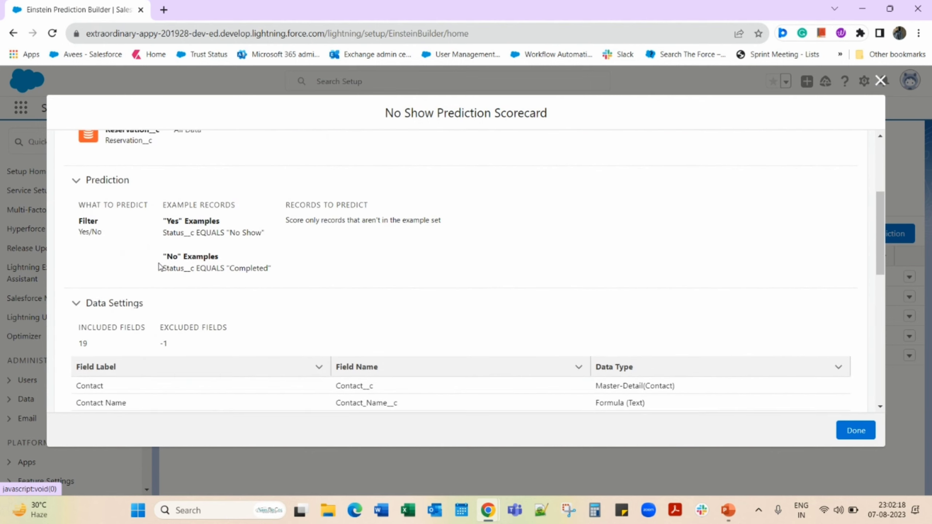
scroll(183, 244, up, 2)
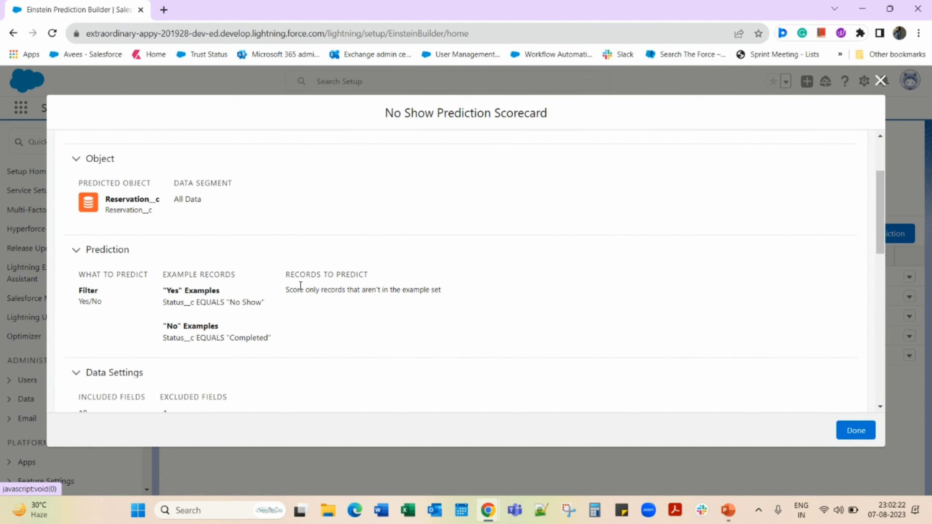
scroll(300, 286, down, 2)
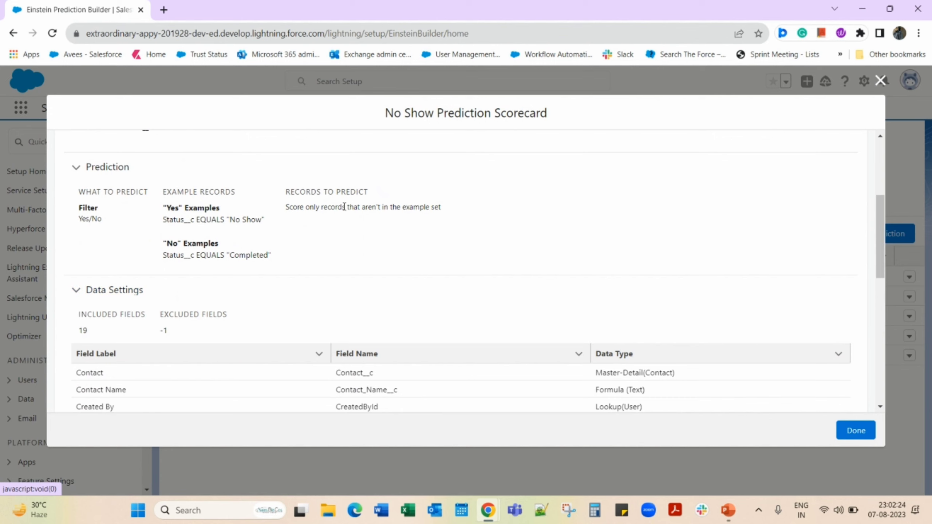
scroll(370, 310, down, 10)
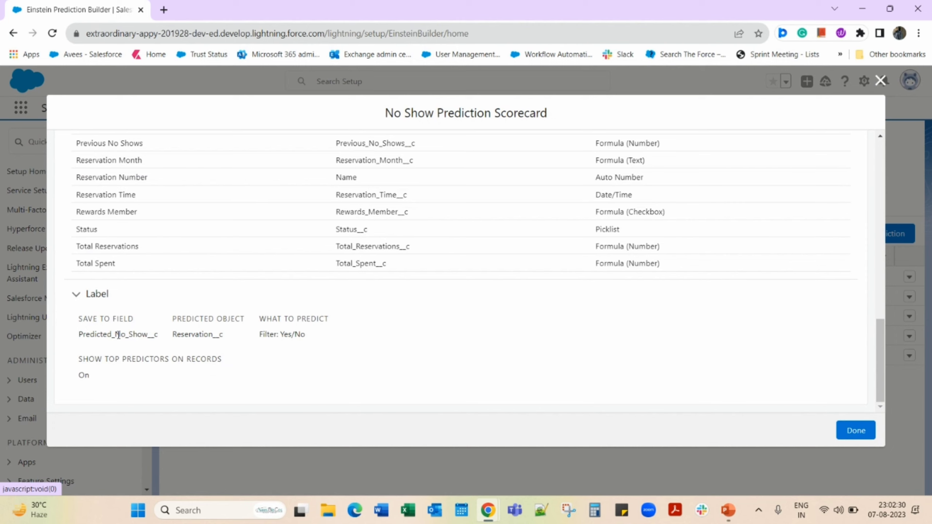
scroll(574, 358, up, 10)
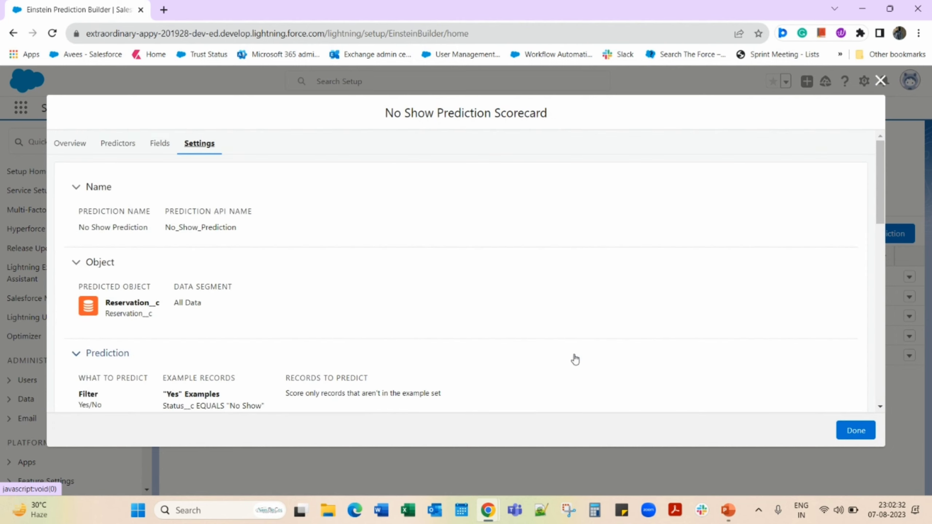
click(881, 80)
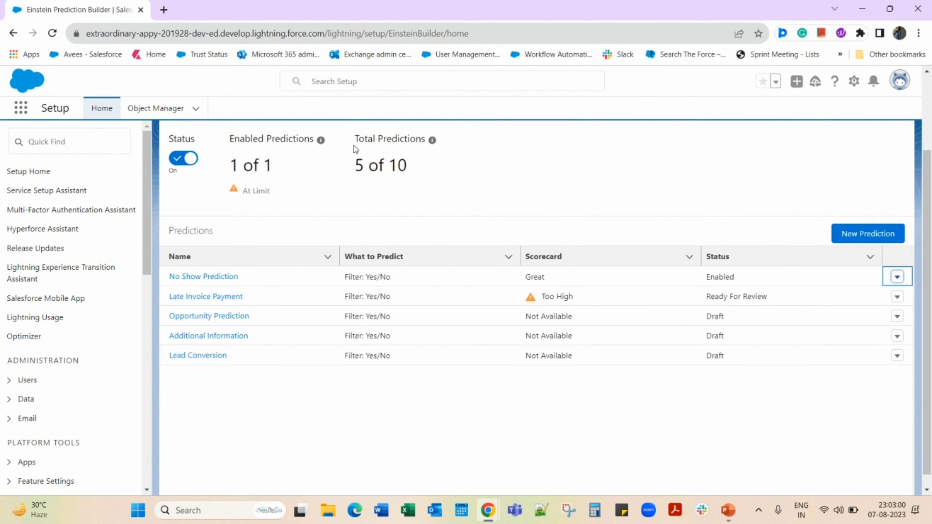
scroll(491, 194, up, 3)
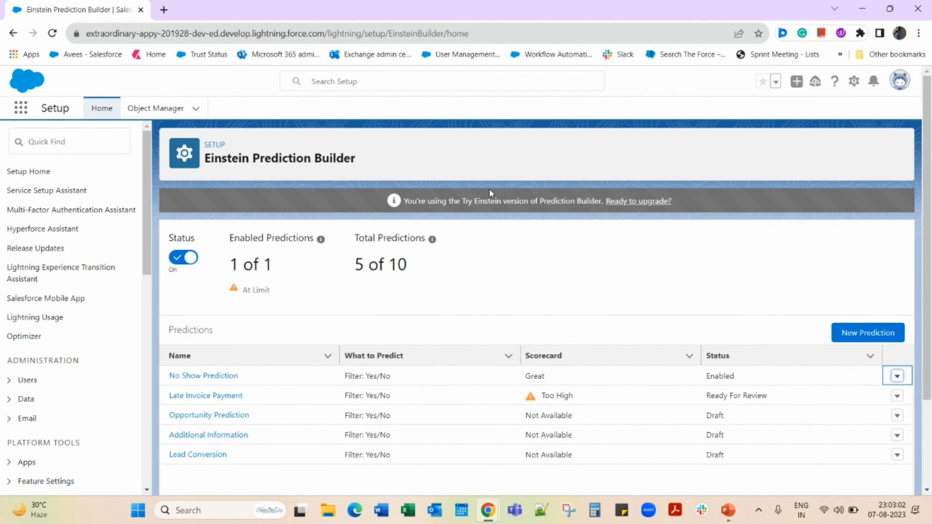